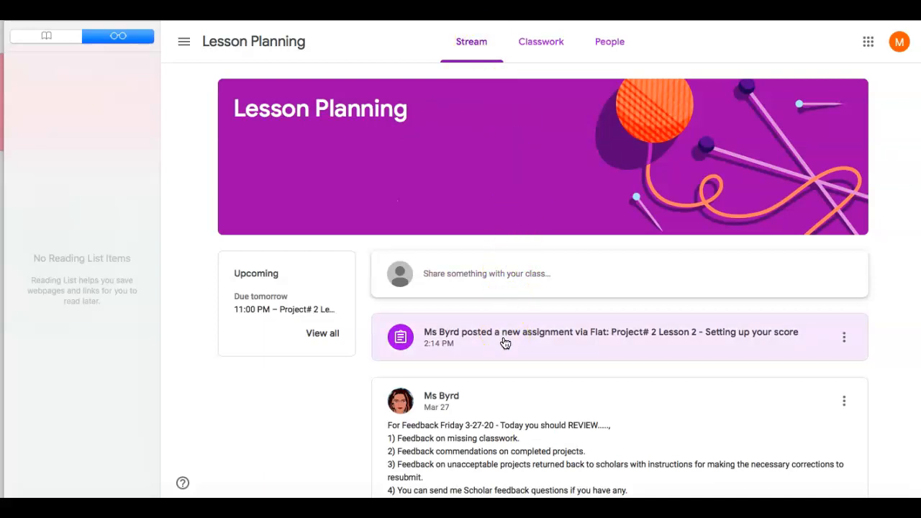
# Open the Flat attachment of the "Project# 2 Lesson 2 - Setting up your score" assignment from the Lesson Planning classwork
pyautogui.click(505, 342)
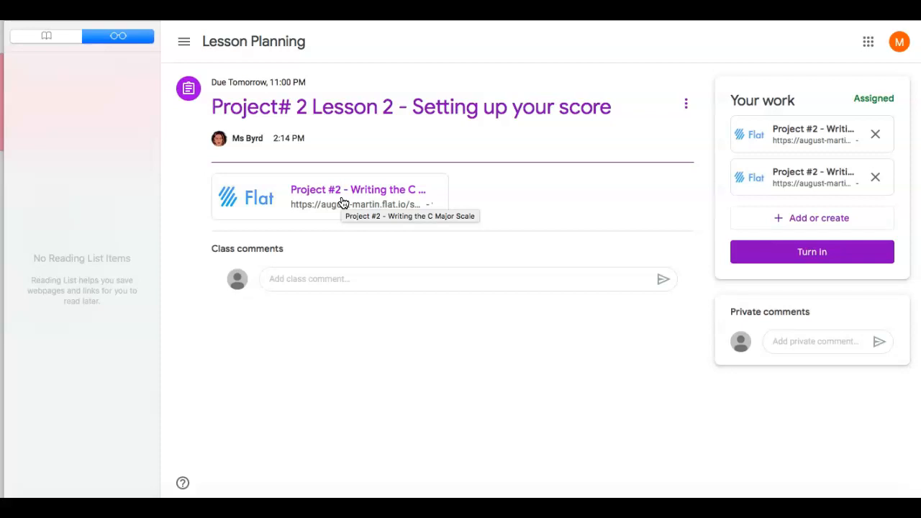
pyautogui.click(184, 41)
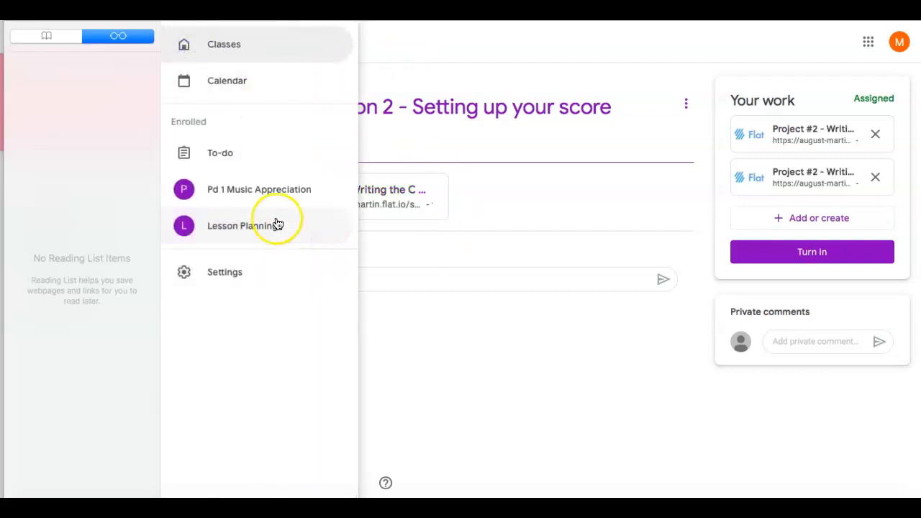
pyautogui.click(276, 221)
pyautogui.click(543, 44)
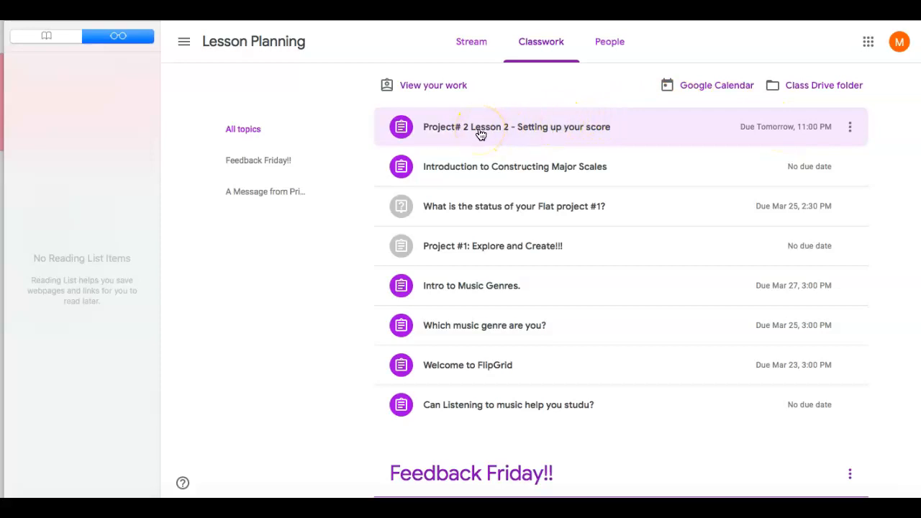
pyautogui.click(481, 136)
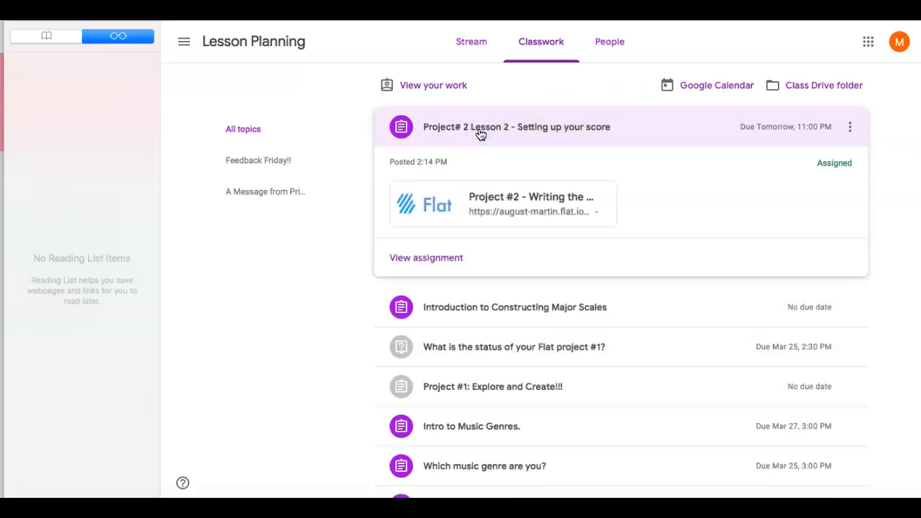
pyautogui.click(447, 200)
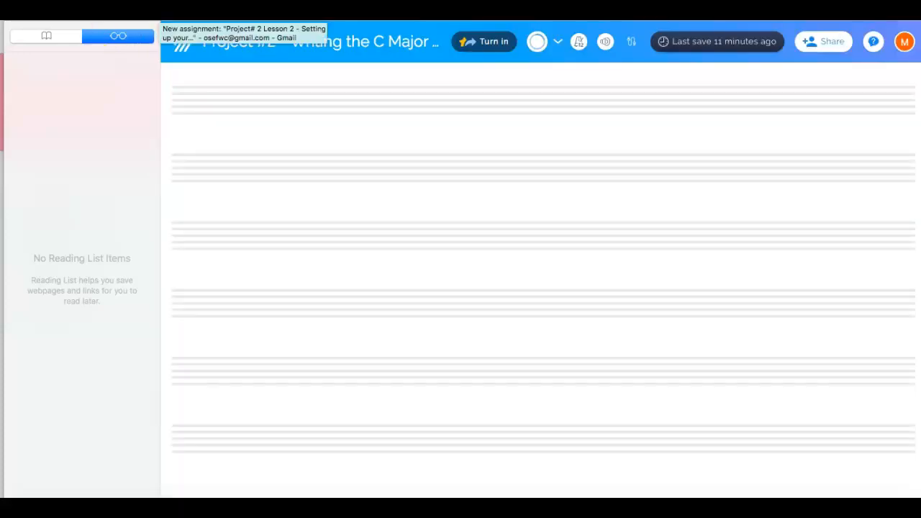
# Switch to Gmail, open the assignment from the Classroom notification e-mail and launch its Flat project attachment
pyautogui.click(172, 14)
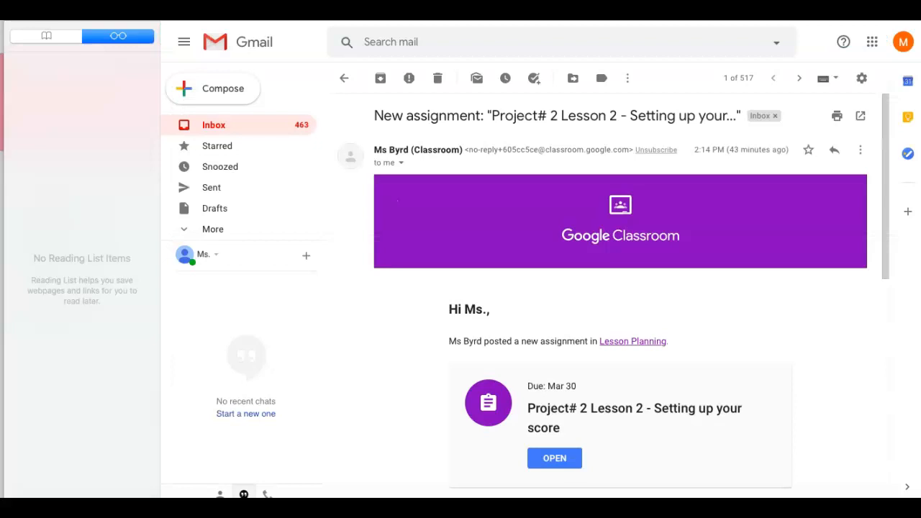
pyautogui.click(709, 15)
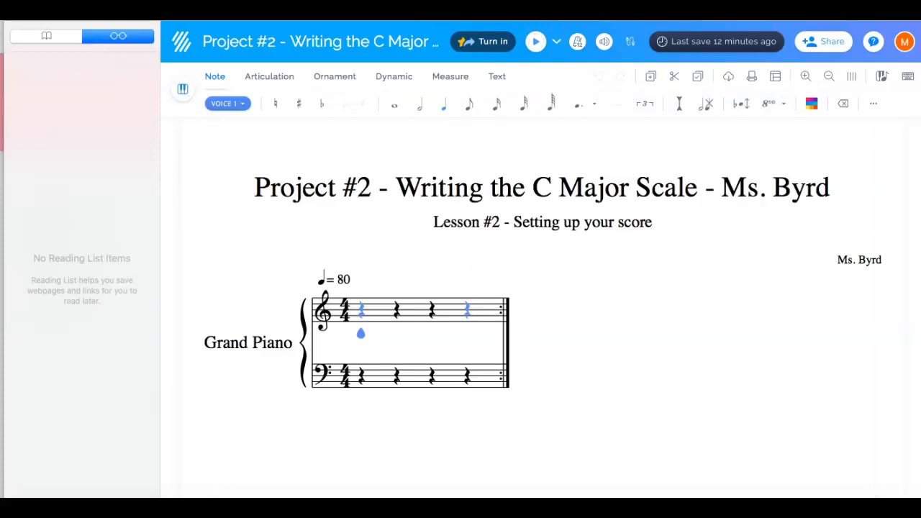
pyautogui.click(345, 14)
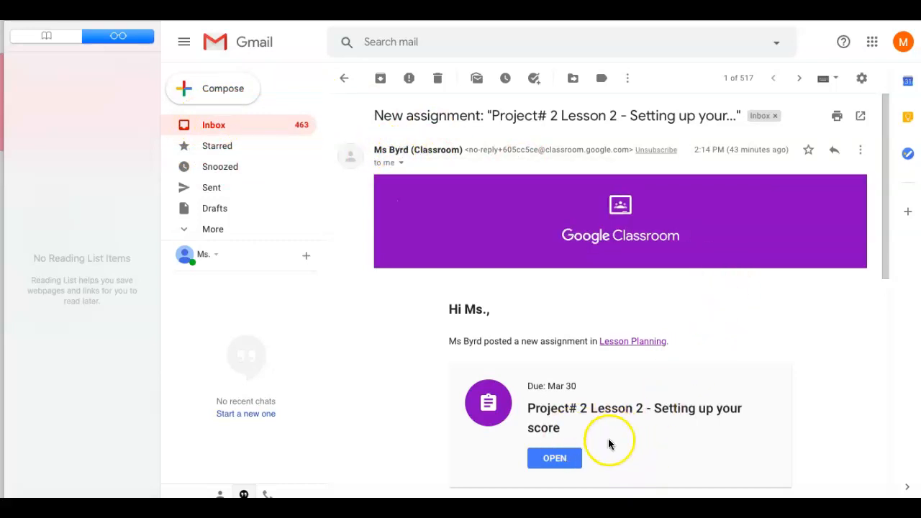
pyautogui.click(555, 460)
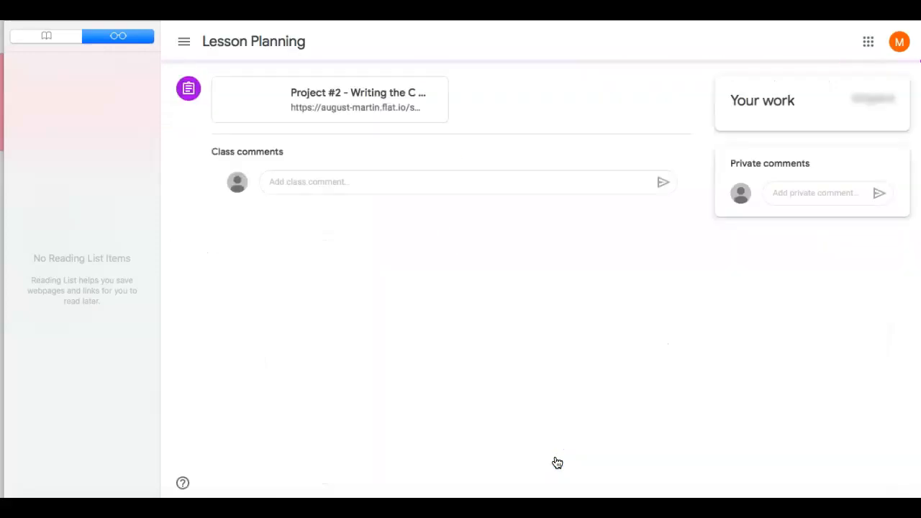
pyautogui.click(363, 205)
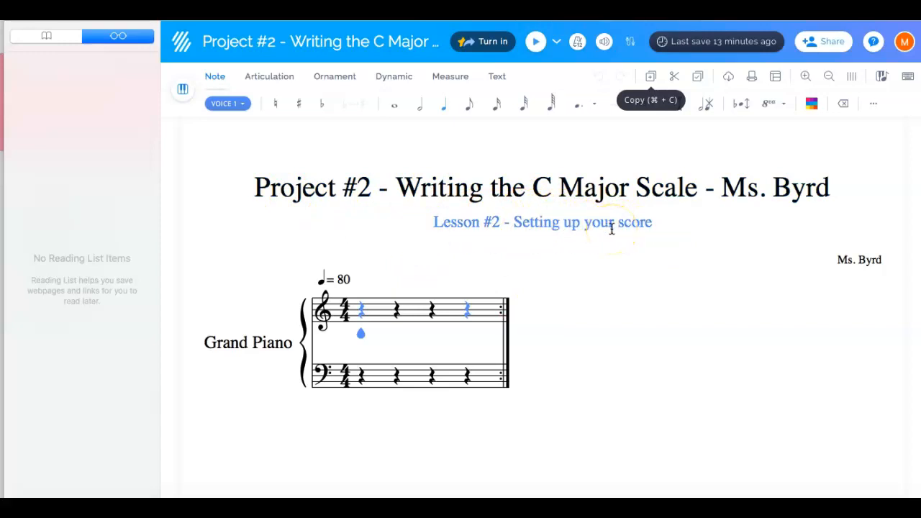
# Open the score's credits from the composer name, go to the composer field and save the credits
pyautogui.click(866, 260)
pyautogui.doubleClick(867, 260)
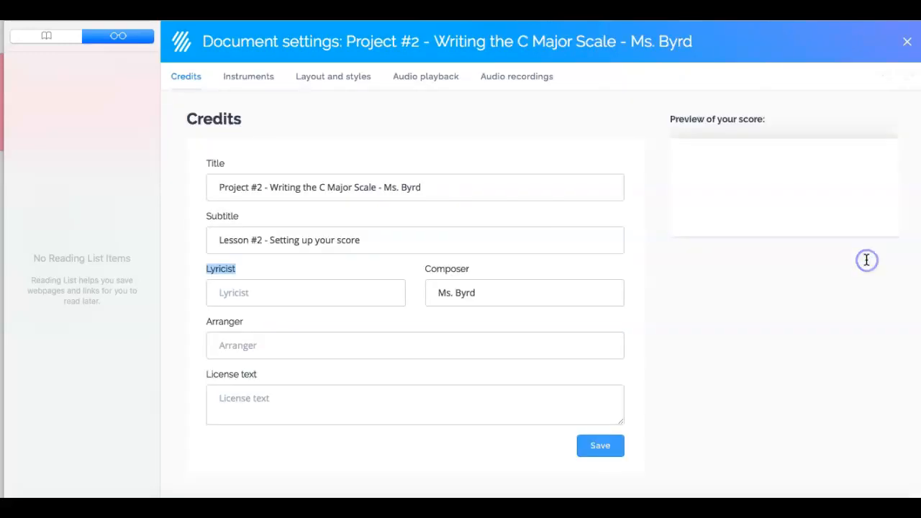
pyautogui.click(480, 298)
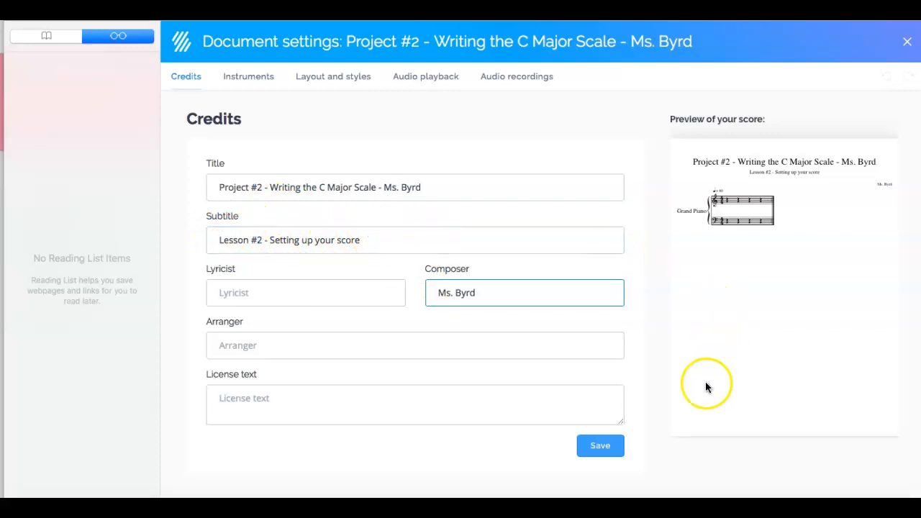
pyautogui.click(599, 447)
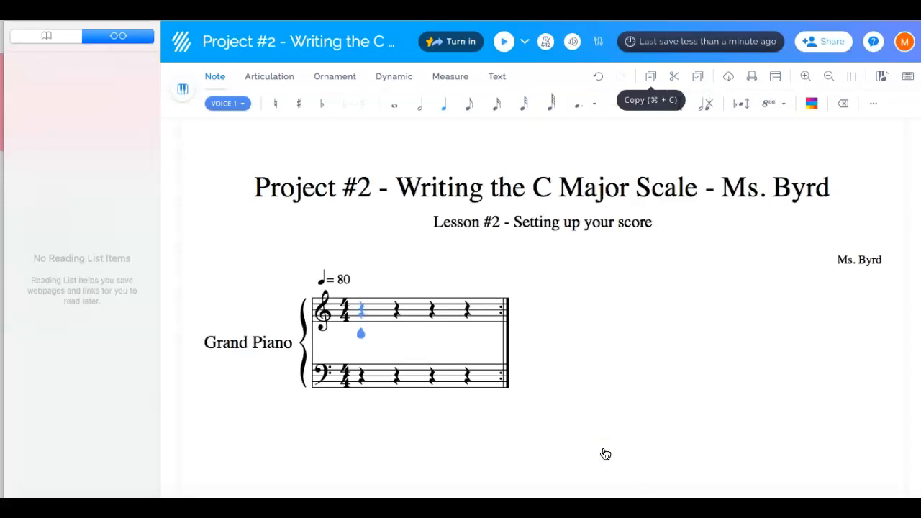
pyautogui.click(226, 340)
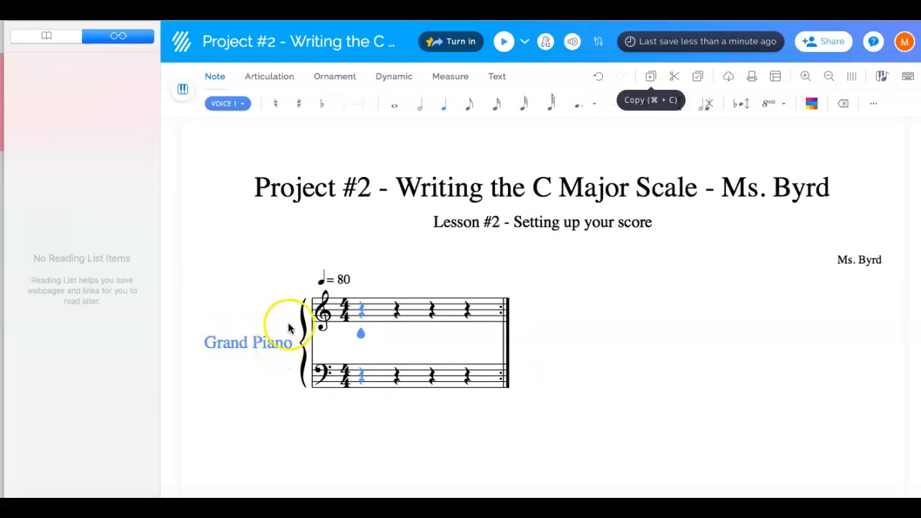
pyautogui.click(345, 280)
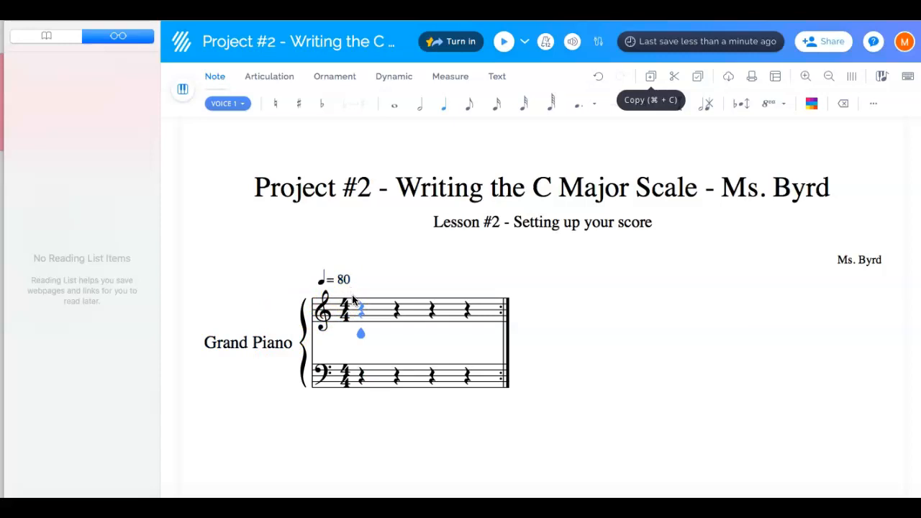
pyautogui.click(349, 380)
pyautogui.click(342, 425)
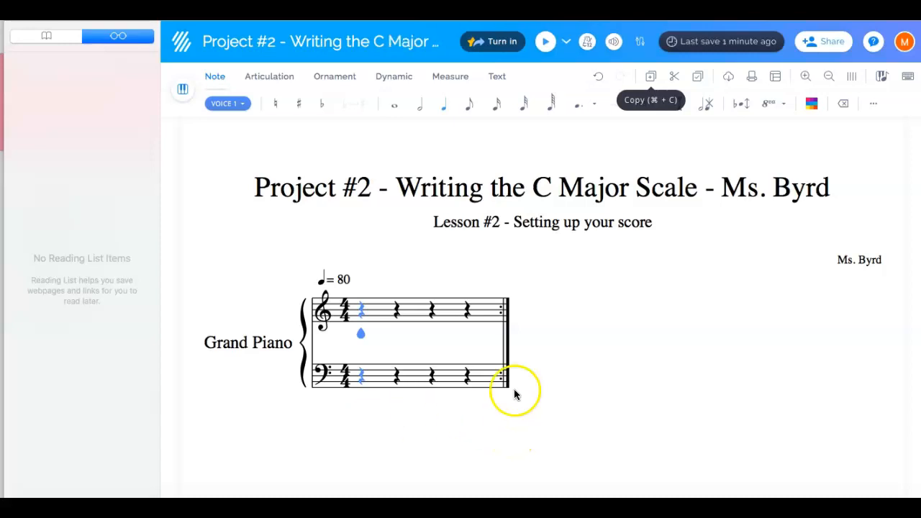
# Insert five measures after the first measure of the Grand Piano score
pyautogui.click(451, 77)
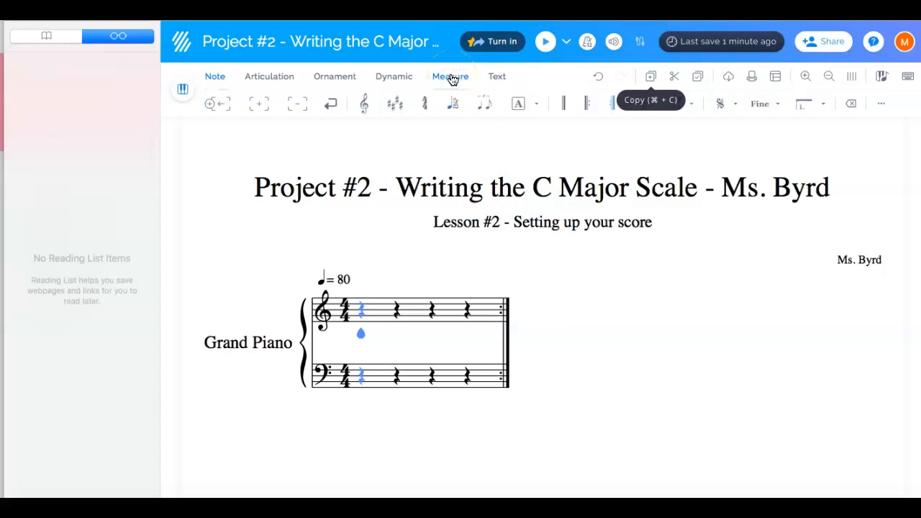
pyautogui.click(452, 79)
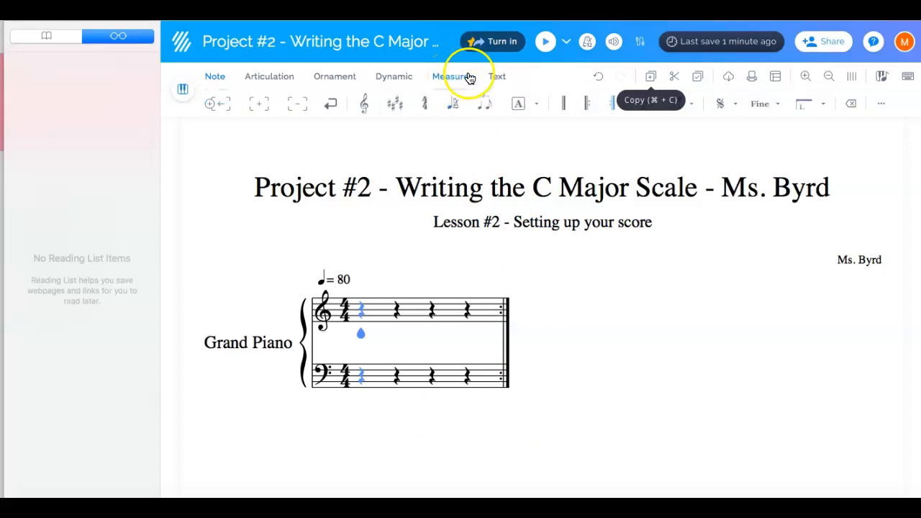
pyautogui.click(267, 106)
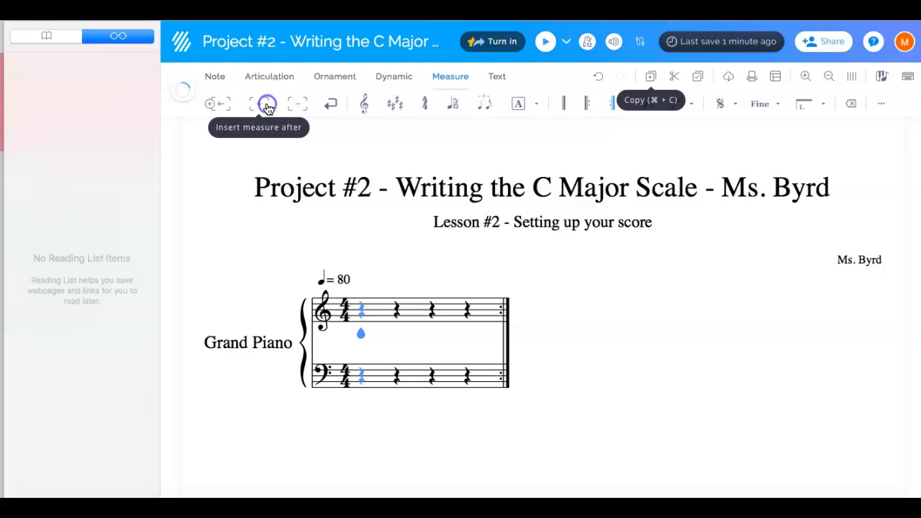
pyautogui.click(267, 107)
pyautogui.click(267, 107)
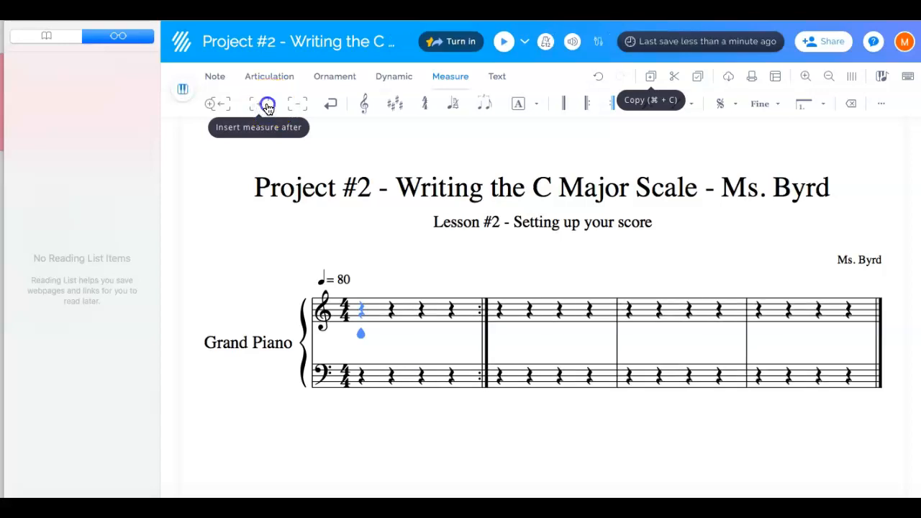
pyautogui.click(267, 107)
pyautogui.click(267, 107)
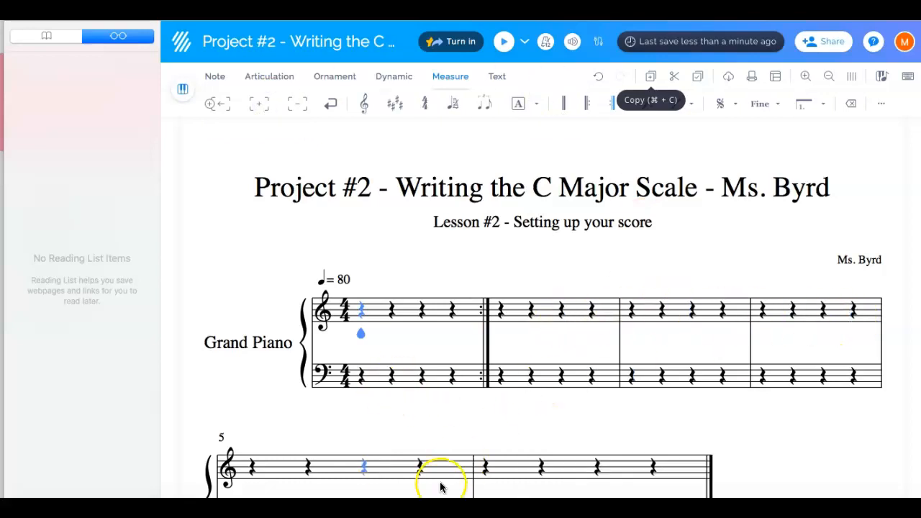
# Remove the right repeat from the end of the first measure
pyautogui.scroll(-1, 540, 431)
pyautogui.scroll(-5, 540, 429)
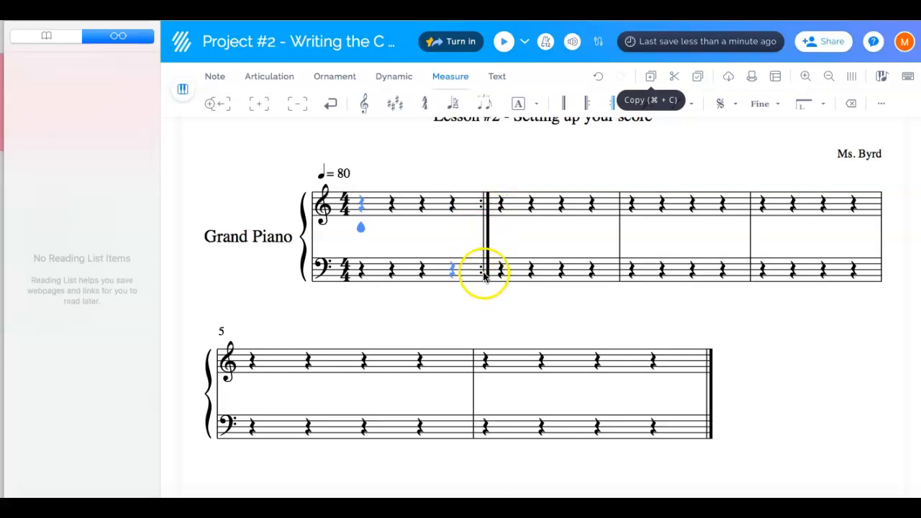
pyautogui.scroll(3, 484, 276)
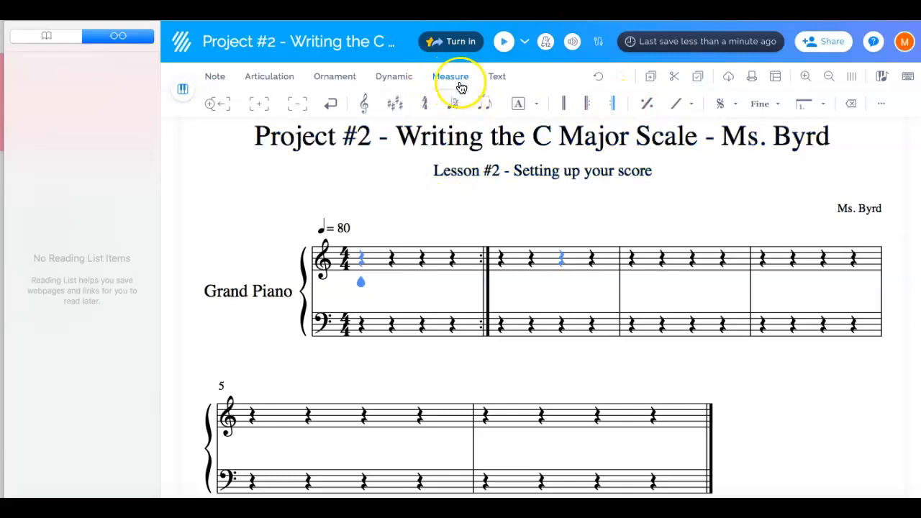
pyautogui.click(614, 107)
pyautogui.click(615, 106)
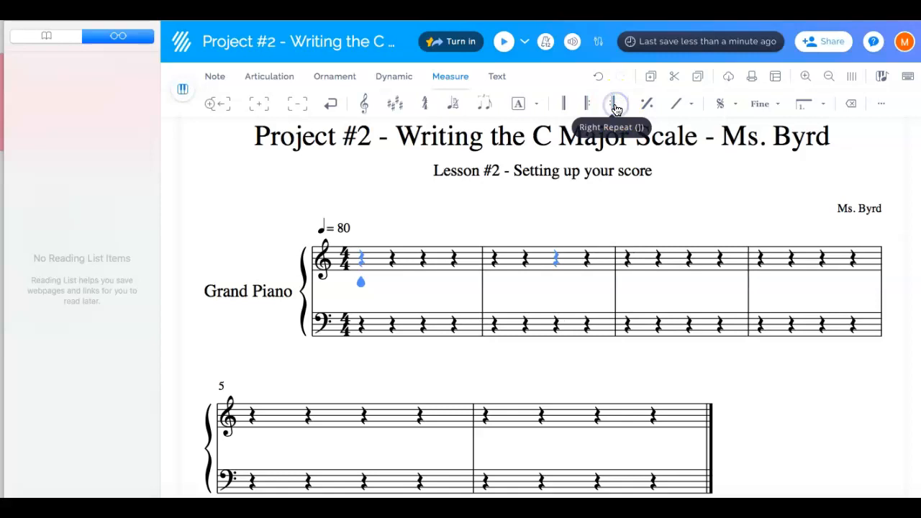
# Place a quarter note on the treble staff's middle line at the first beat of measure 1
pyautogui.click(489, 326)
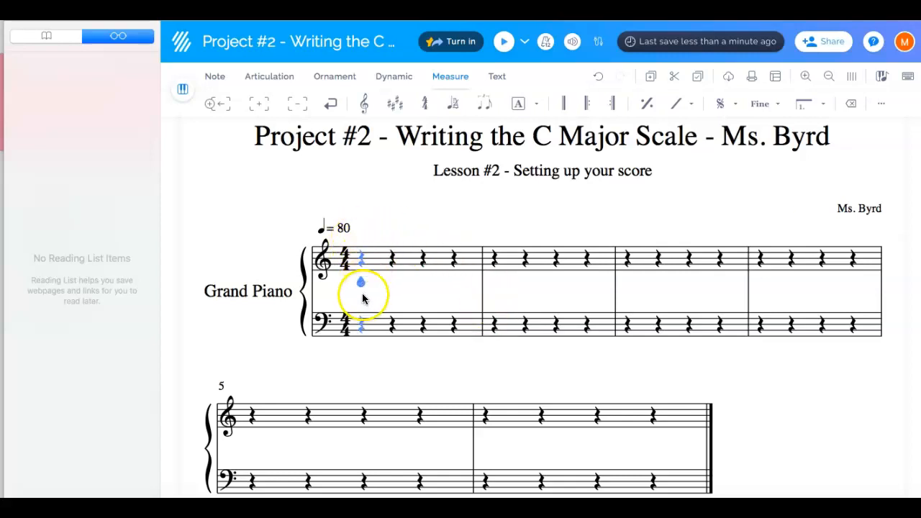
pyautogui.click(362, 265)
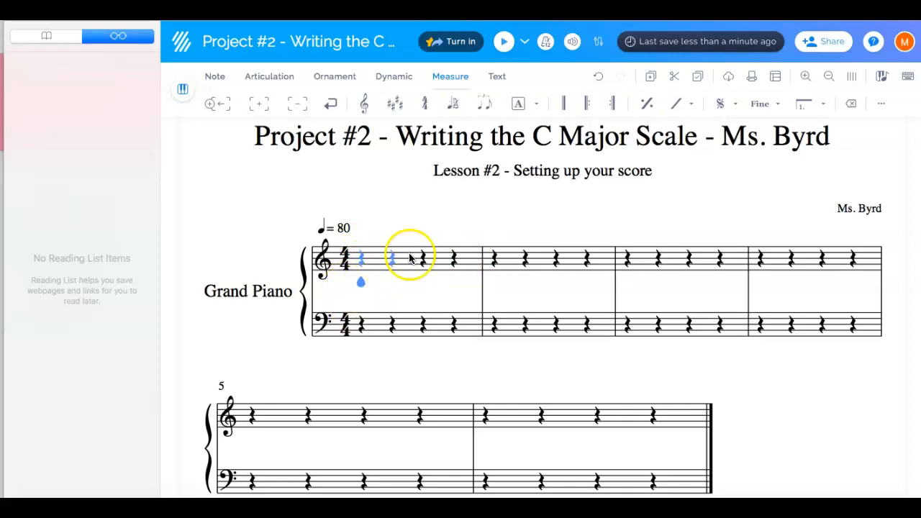
pyautogui.click(362, 290)
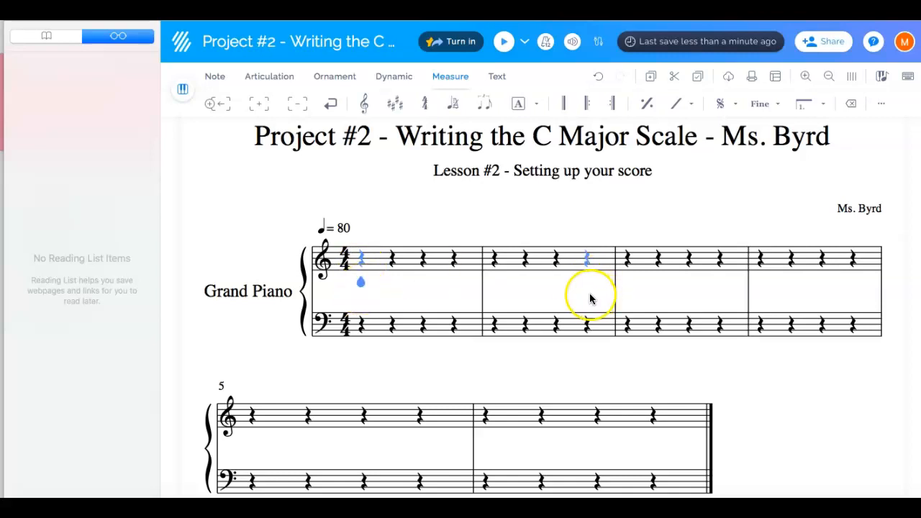
pyautogui.click(362, 260)
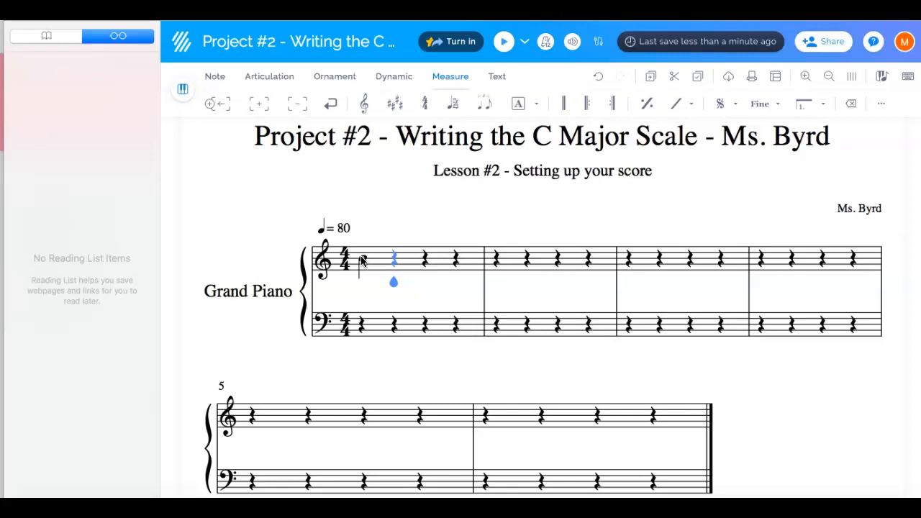
# Return the cursor to the first note and add a left repeat at the start of measure 1
pyautogui.press('Right')
pyautogui.press('Right')
pyautogui.press('Right')
pyautogui.press('Right')
pyautogui.press('Right')
pyautogui.press('Right')
pyautogui.press('Left')
pyautogui.press('Left')
pyautogui.press('Left')
pyautogui.press('Left')
pyautogui.press('Left')
pyautogui.press('Left')
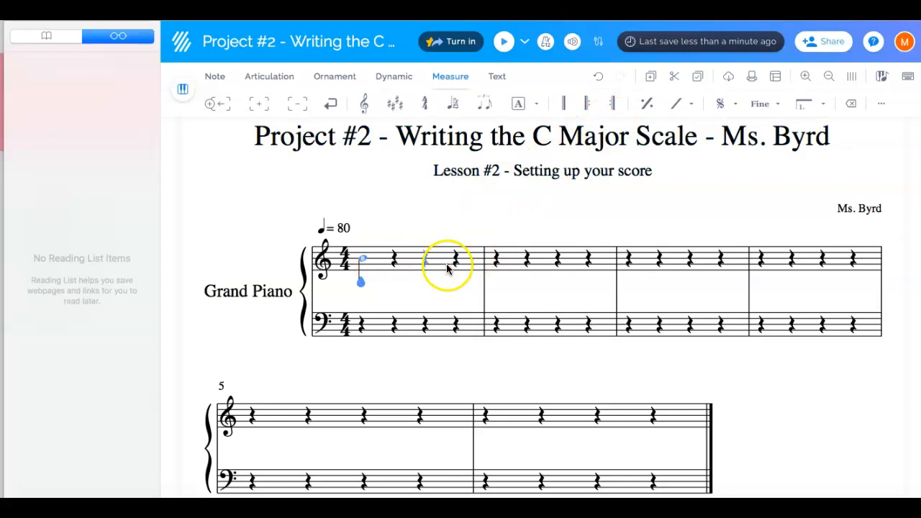
pyautogui.click(589, 101)
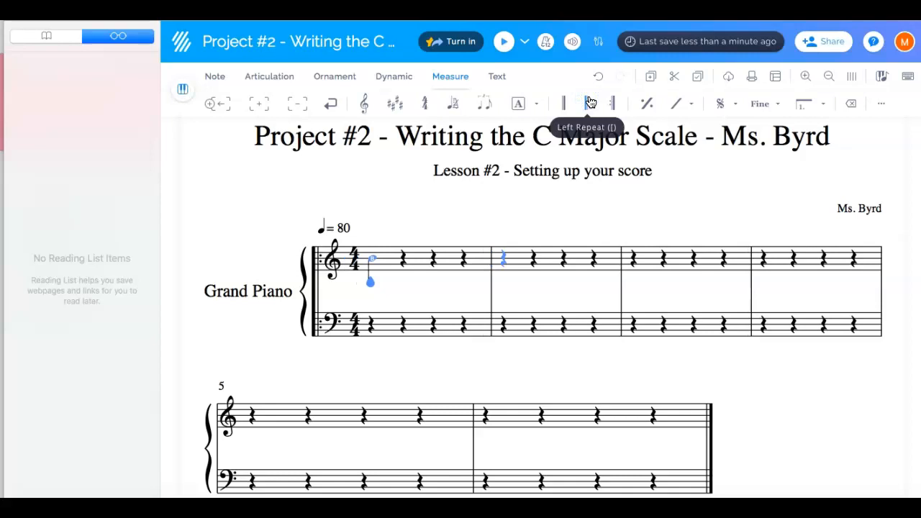
# Move the cursor to measure 2 and add a right repeat at its end
pyautogui.press('Right')
pyautogui.press('Right')
pyautogui.press('Right')
pyautogui.press('Right')
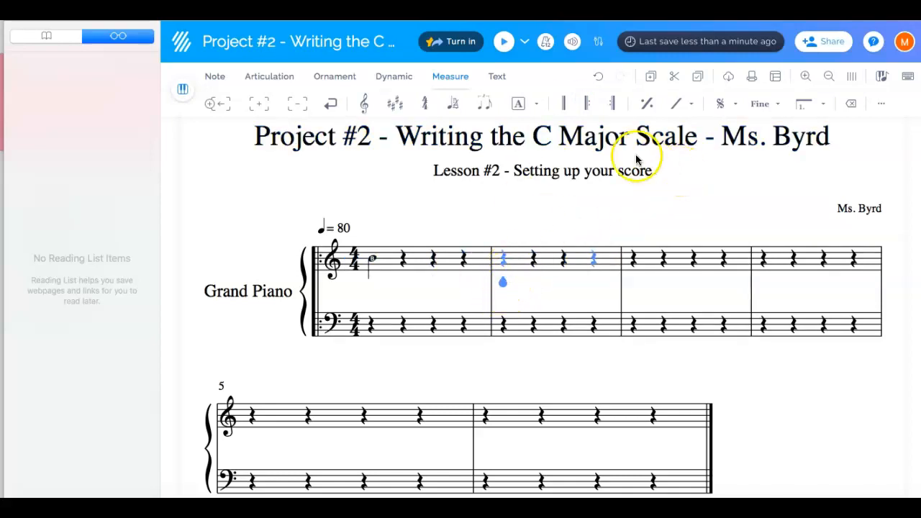
pyautogui.click(614, 105)
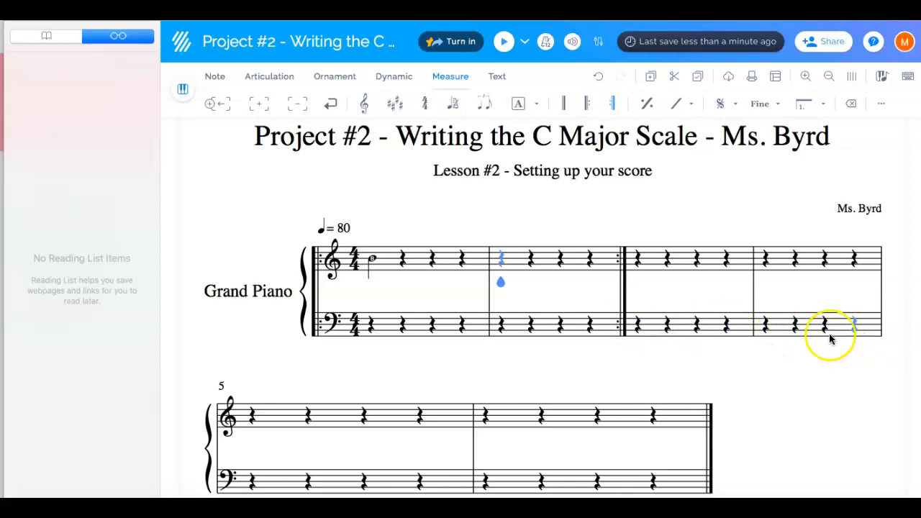
# Move the cursor to the first beat of measure 3 and add a left repeat at the measure's start
pyautogui.press('Right')
pyautogui.press('Right')
pyautogui.press('Right')
pyautogui.press('Right')
pyautogui.press('Right')
pyautogui.press('Left')
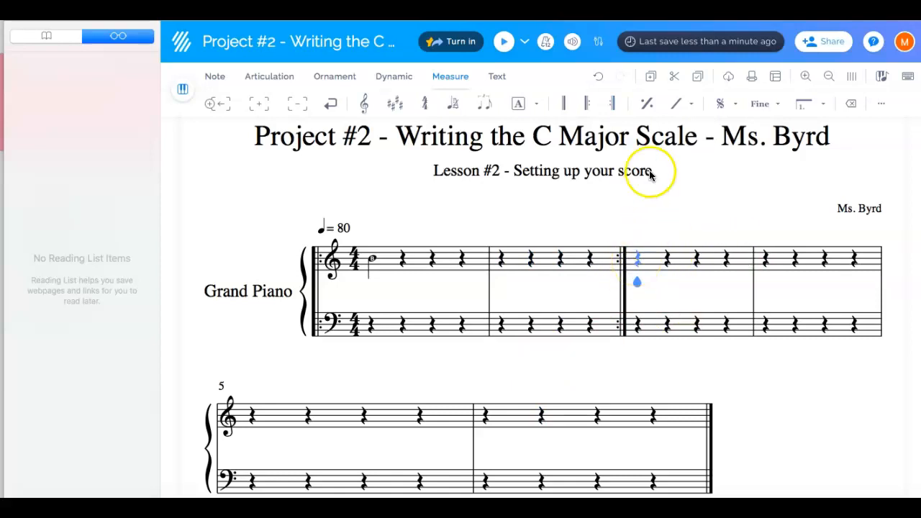
pyautogui.click(584, 104)
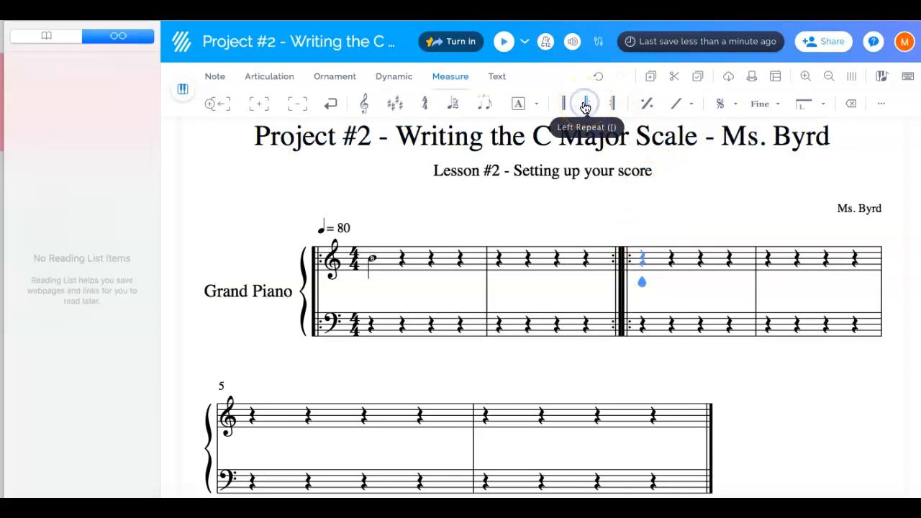
pyautogui.click(644, 265)
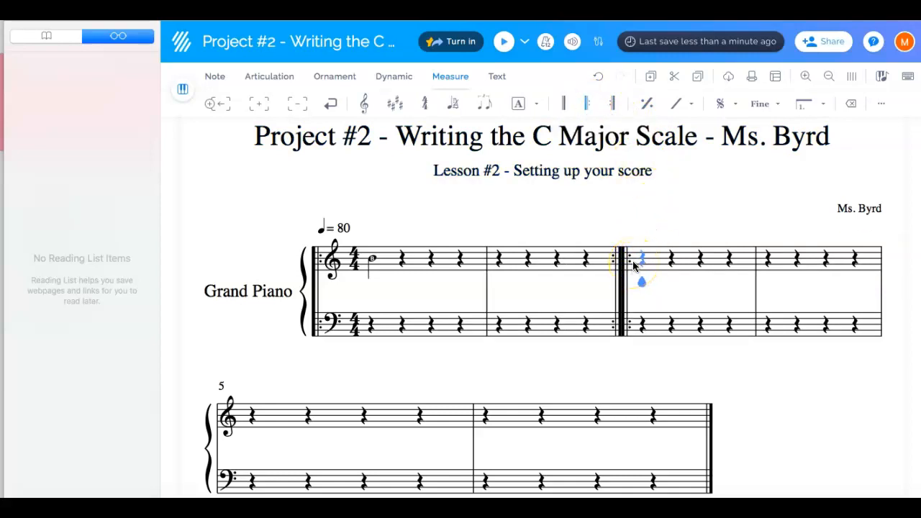
# Move the cursor to measure 4 and add a right repeat at its end
pyautogui.click(631, 265)
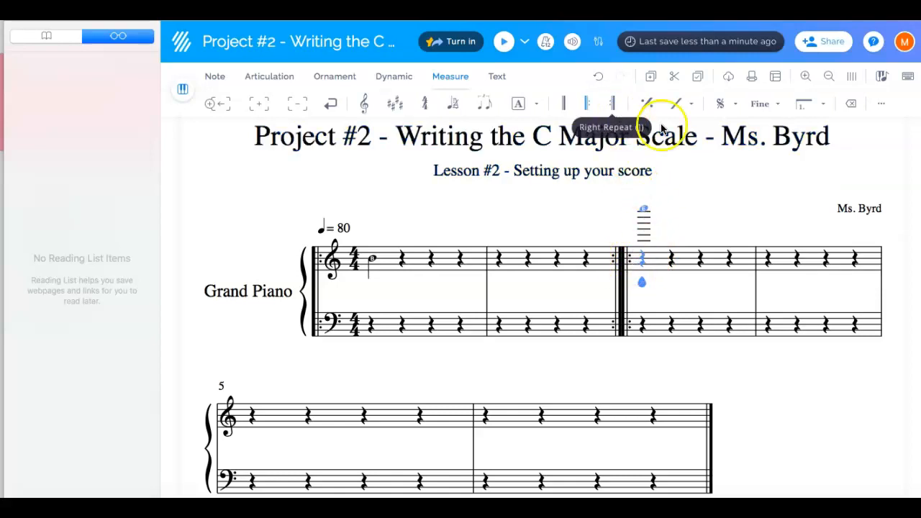
pyautogui.press('Right')
pyautogui.press('Right')
pyautogui.press('Right')
pyautogui.press('Right')
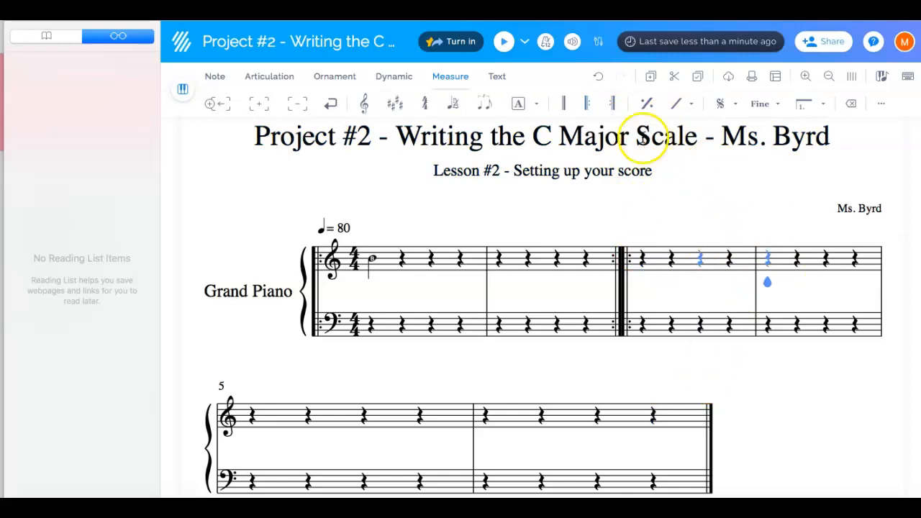
pyautogui.click(615, 105)
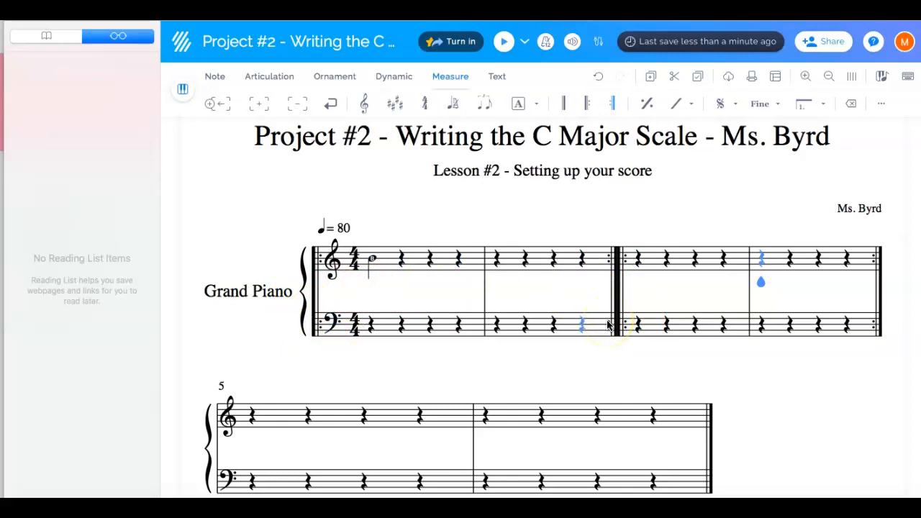
# Move the cursor to the first beat of measure 5 and add a left repeat at the measure's start
pyautogui.scroll(-1, 608, 326)
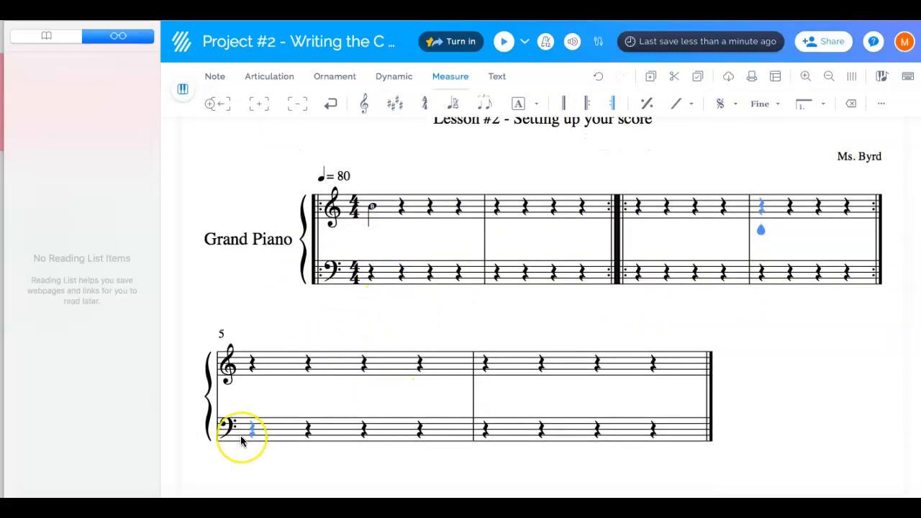
pyautogui.press('Right')
pyautogui.press('Right')
pyautogui.press('Right')
pyautogui.press('Right')
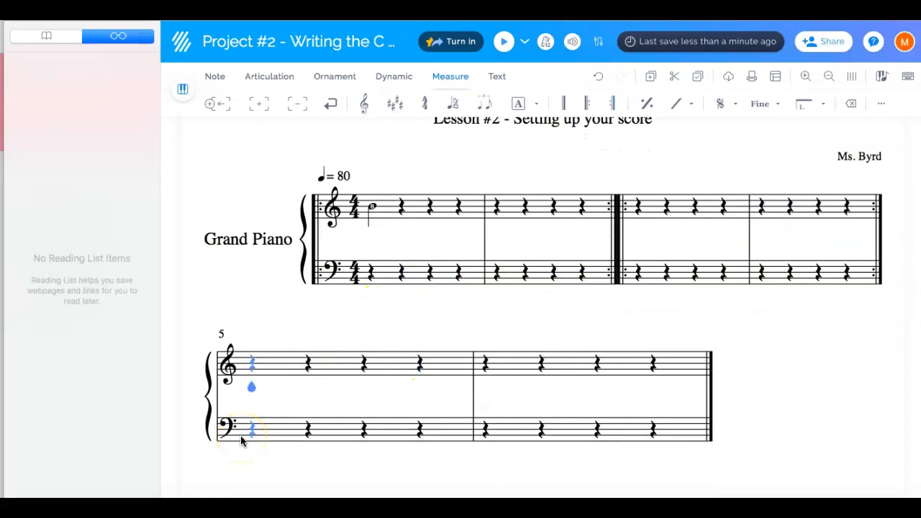
pyautogui.click(237, 427)
pyautogui.click(590, 104)
# Move the cursor to measure 6 and add a right repeat at its end
pyautogui.press('Right')
pyautogui.press('Right')
pyautogui.press('Right')
pyautogui.press('Right')
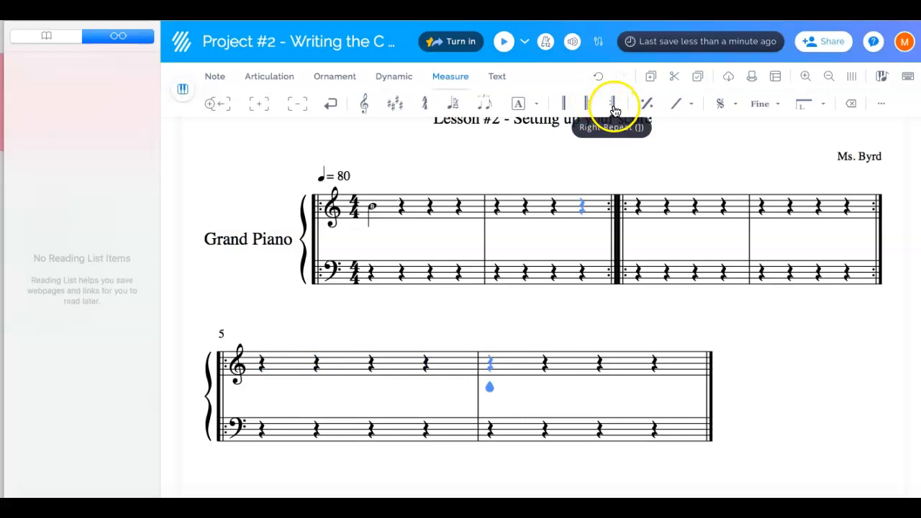
pyautogui.click(613, 105)
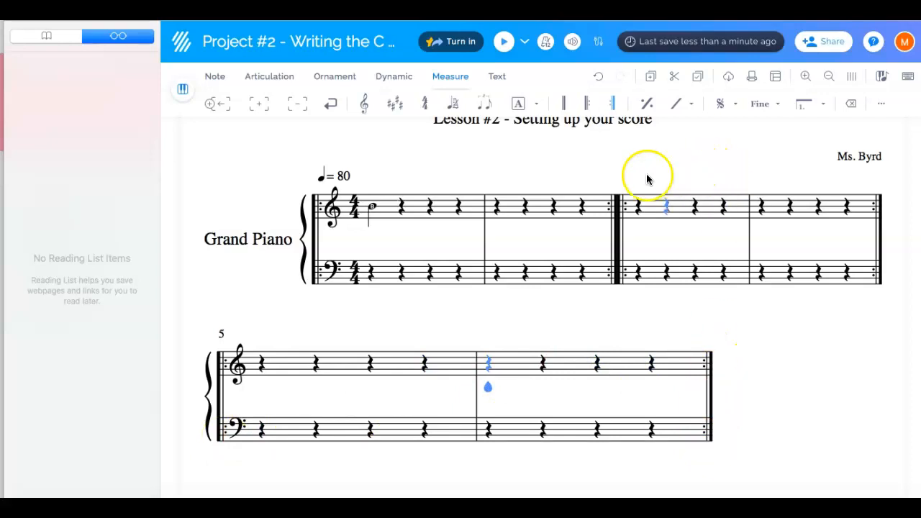
# Remove the note on the first beat of measure 1 in the treble staff, keeping the cursor on that beat
pyautogui.click(401, 214)
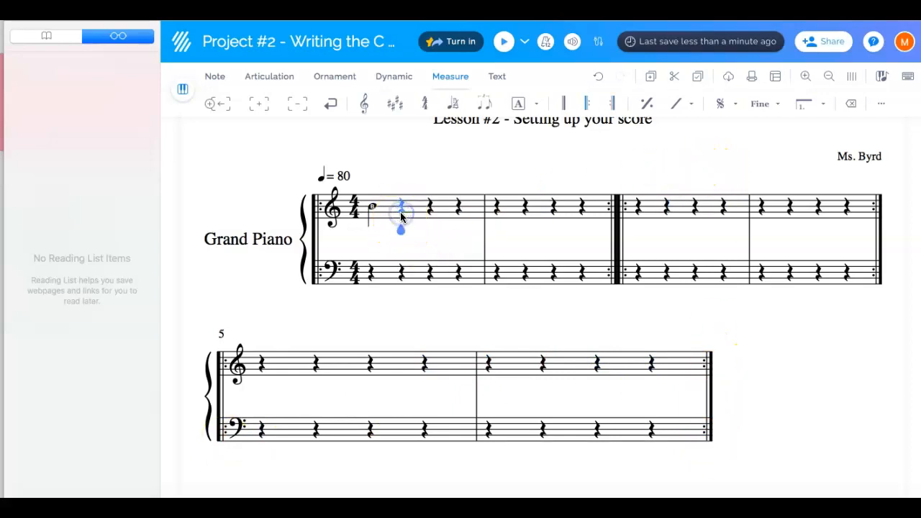
pyautogui.moveTo(401, 231); pyautogui.dragTo(401, 211)
pyautogui.press('Left')
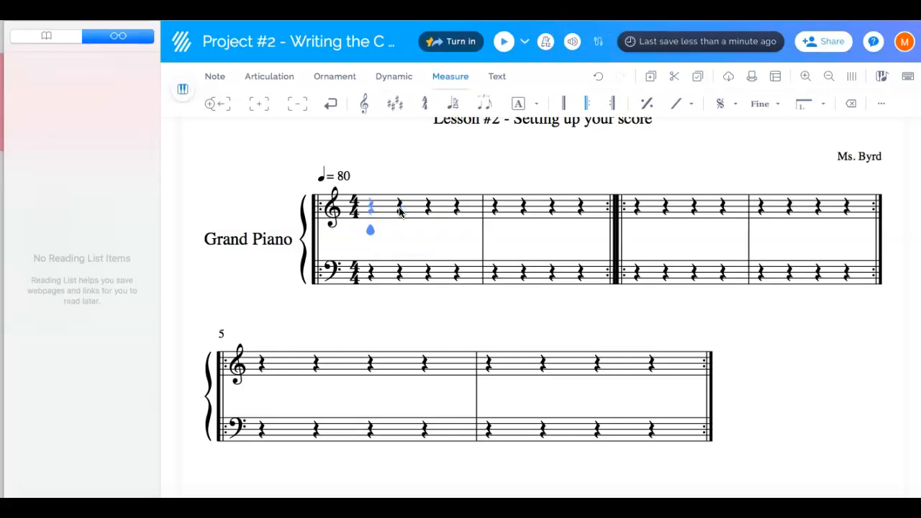
# Add a numbered rehearsal mark above the start of measure 1
pyautogui.click(573, 183)
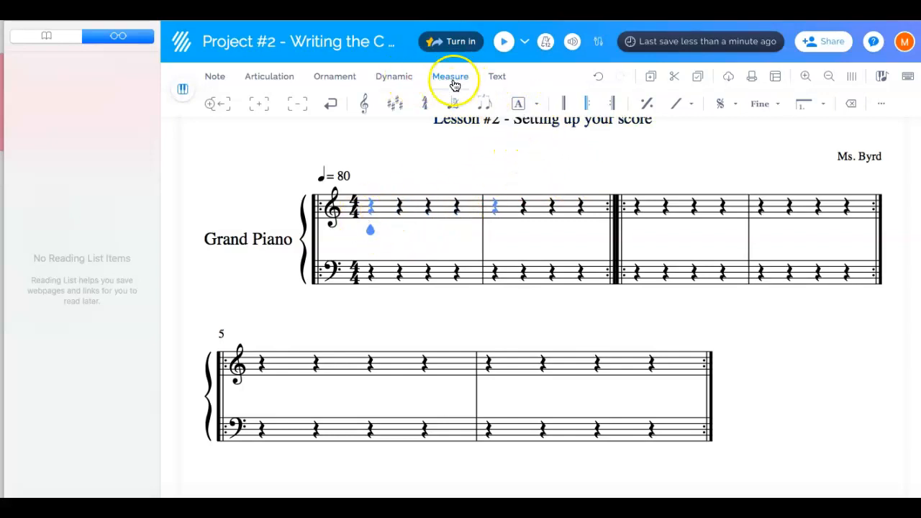
pyautogui.click(539, 107)
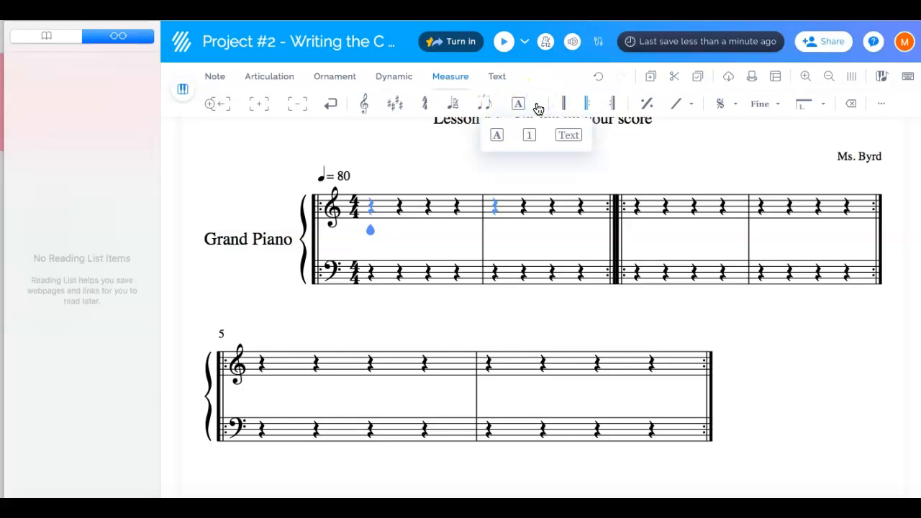
pyautogui.click(530, 139)
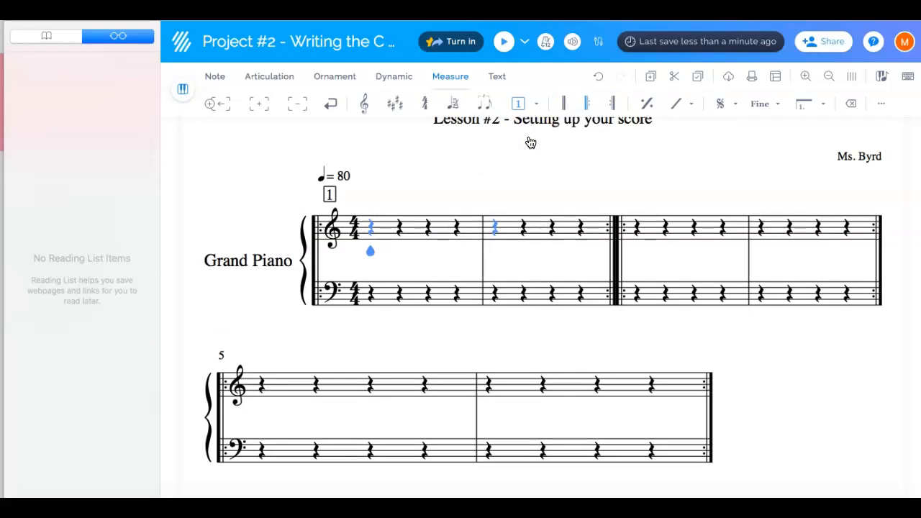
# Move the cursor to the first beat of measure 3 and add a numbered rehearsal mark above it
pyautogui.press('Right')
pyautogui.press('Right')
pyautogui.press('Right')
pyautogui.press('Right')
pyautogui.press('Right')
pyautogui.press('Right')
pyautogui.press('Right')
pyautogui.press('Right')
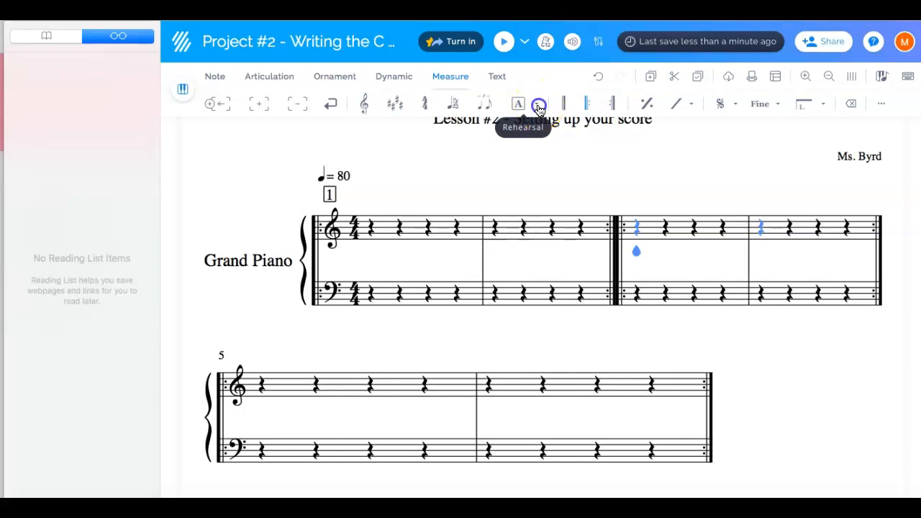
pyautogui.click(540, 108)
pyautogui.click(529, 136)
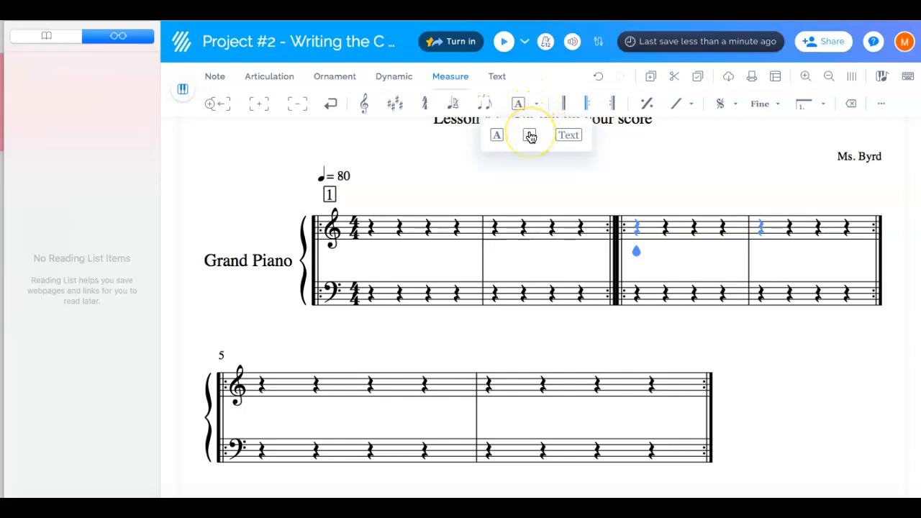
pyautogui.click(529, 136)
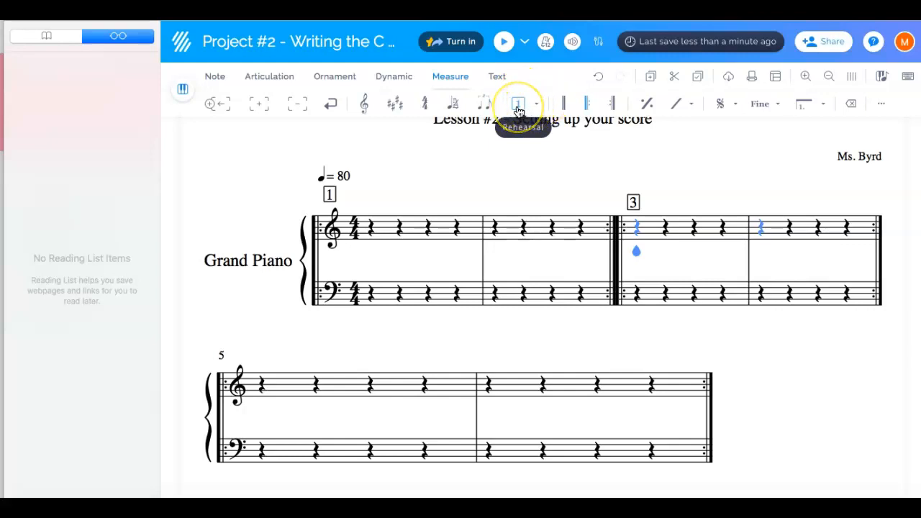
# Move the cursor to the first beat of measure 5 and add a numbered rehearsal mark above it
pyautogui.click(637, 203)
pyautogui.click(636, 249)
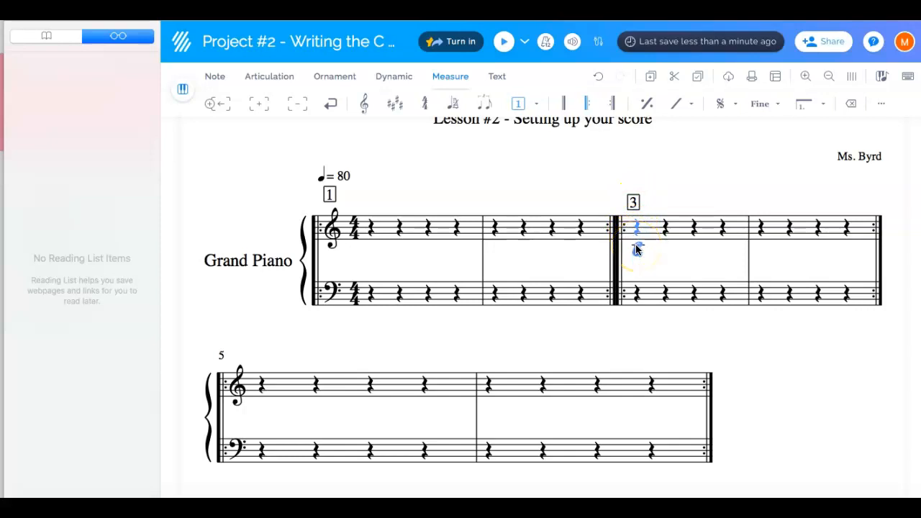
pyautogui.press('Right')
pyautogui.press('Right')
pyautogui.press('Right')
pyautogui.press('Right')
pyautogui.press('Right')
pyautogui.press('Right')
pyautogui.press('Right')
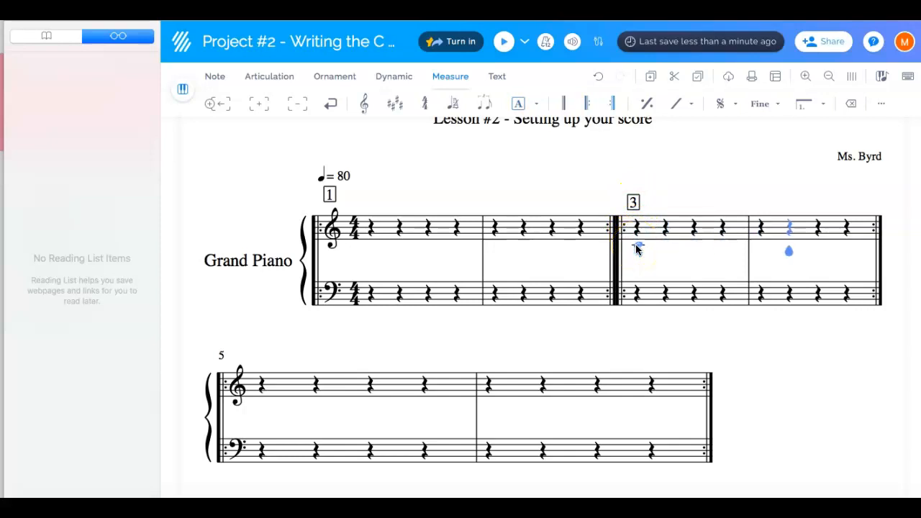
pyautogui.press('Right')
pyautogui.press('Right')
pyautogui.press('Left')
pyautogui.press('Right')
pyautogui.press('Right')
pyautogui.press('Right')
pyautogui.press('Left')
pyautogui.press('Left')
pyautogui.press('Left')
pyautogui.press('Right')
pyautogui.press('Right')
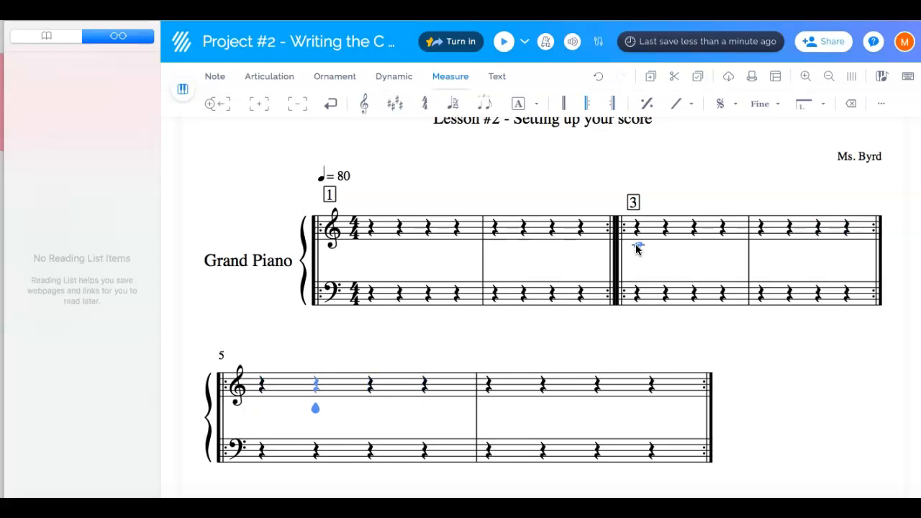
pyautogui.press('Left')
pyautogui.press('Left')
pyautogui.click(537, 107)
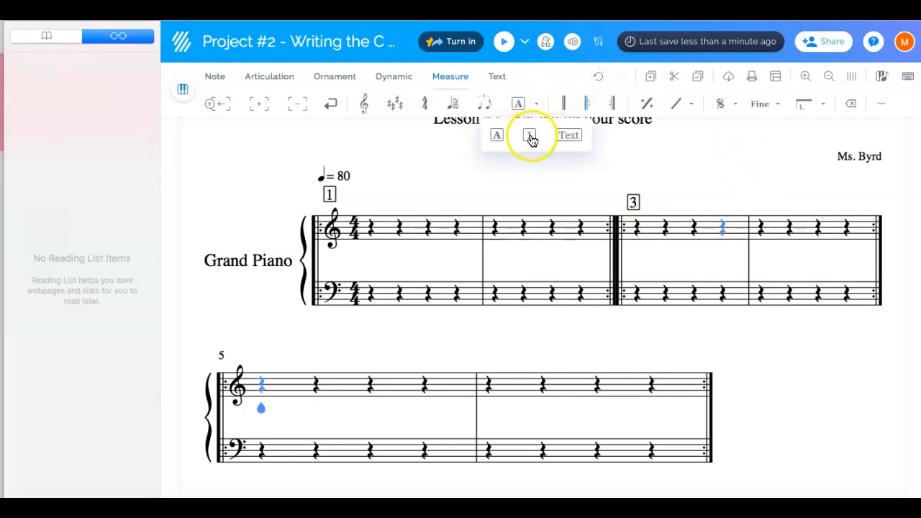
pyautogui.click(531, 139)
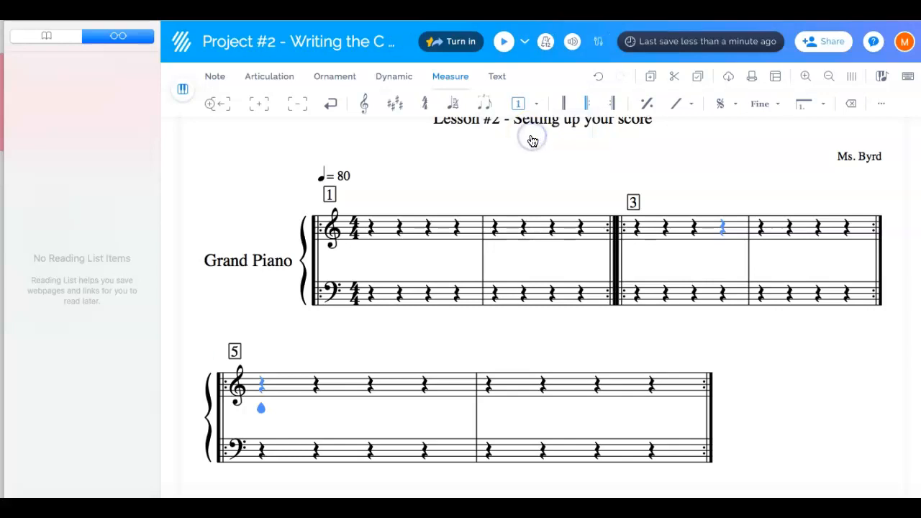
pyautogui.click(347, 210)
pyautogui.click(216, 358)
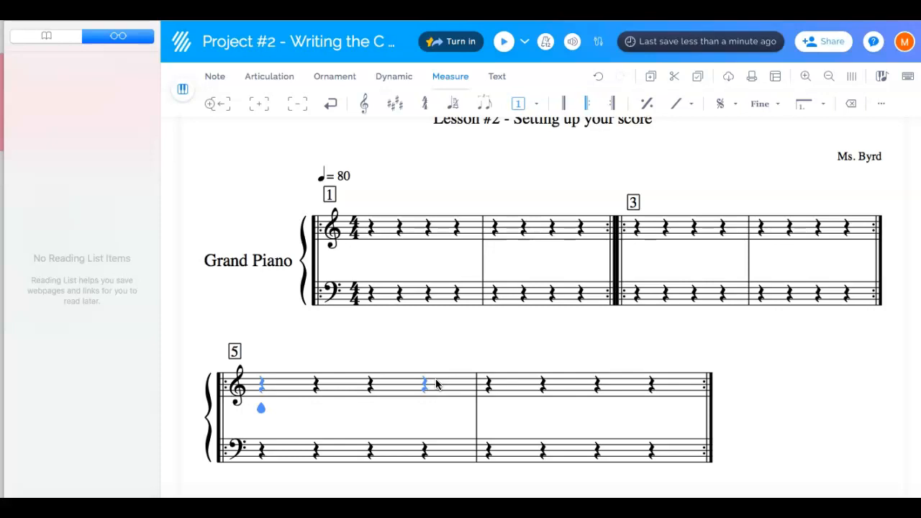
# Display the on-screen touch keyboard below the score
pyautogui.click(885, 81)
pyautogui.click(885, 81)
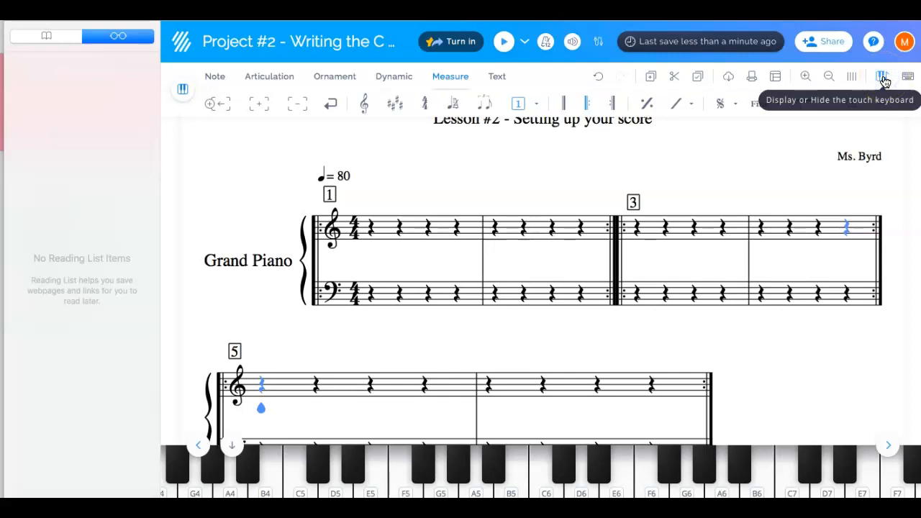
pyautogui.click(387, 317)
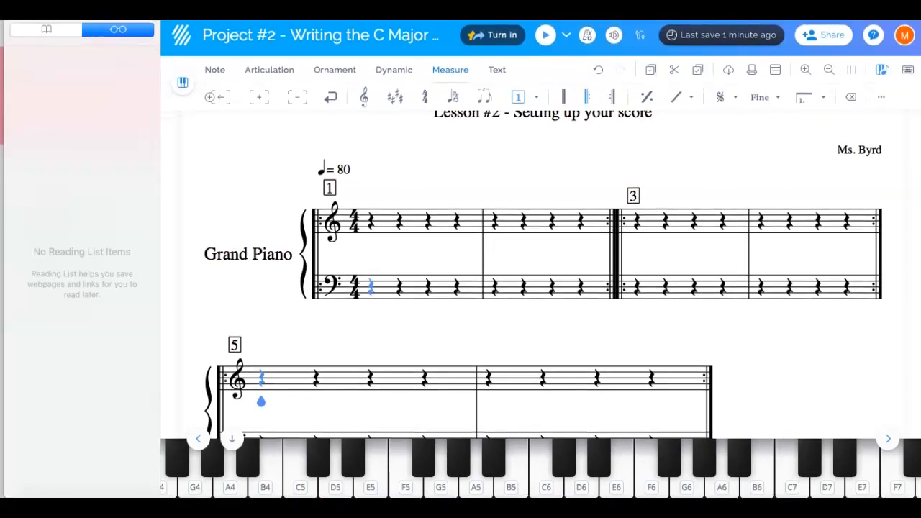
pyautogui.click(814, 319)
pyautogui.click(337, 464)
pyautogui.click(250, 481)
pyautogui.click(442, 462)
pyautogui.click(695, 481)
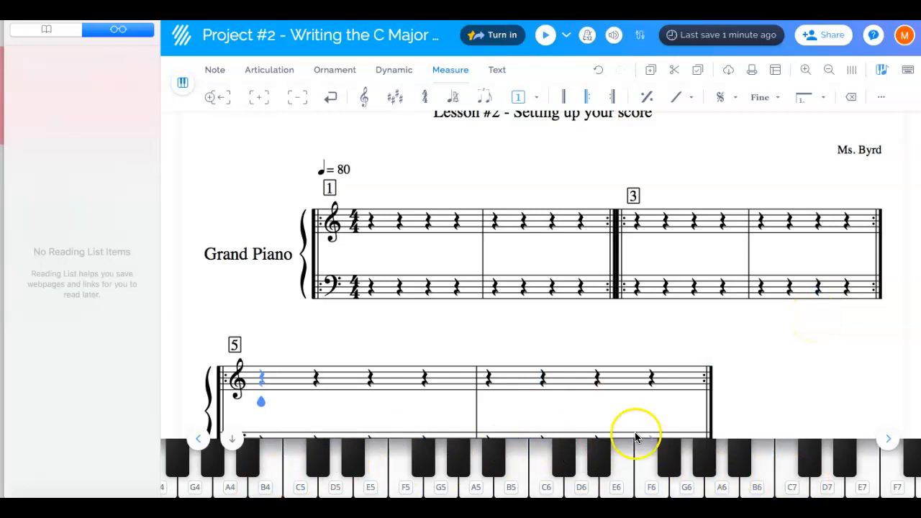
# In the document's layout and style settings, choose the Notes names shape for the note heads and save it
pyautogui.scroll(-2, 708, 330)
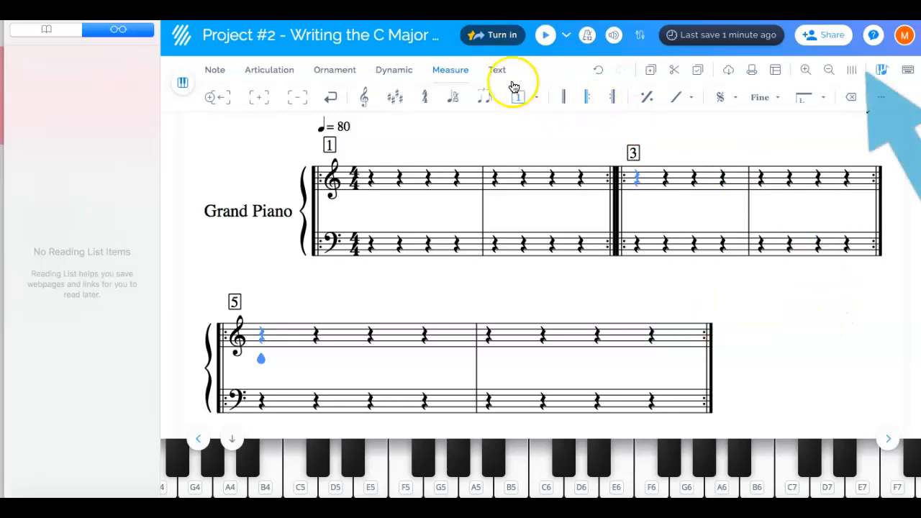
pyautogui.click(777, 70)
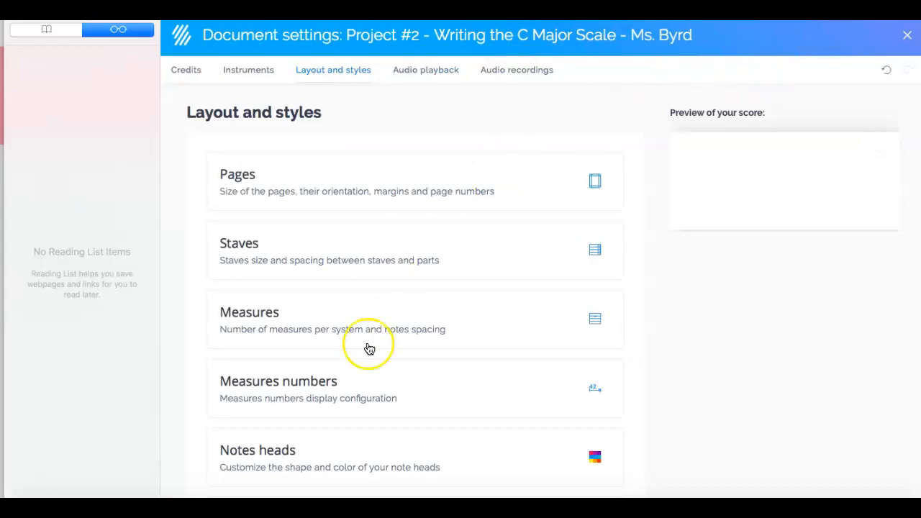
pyautogui.scroll(-1, 370, 349)
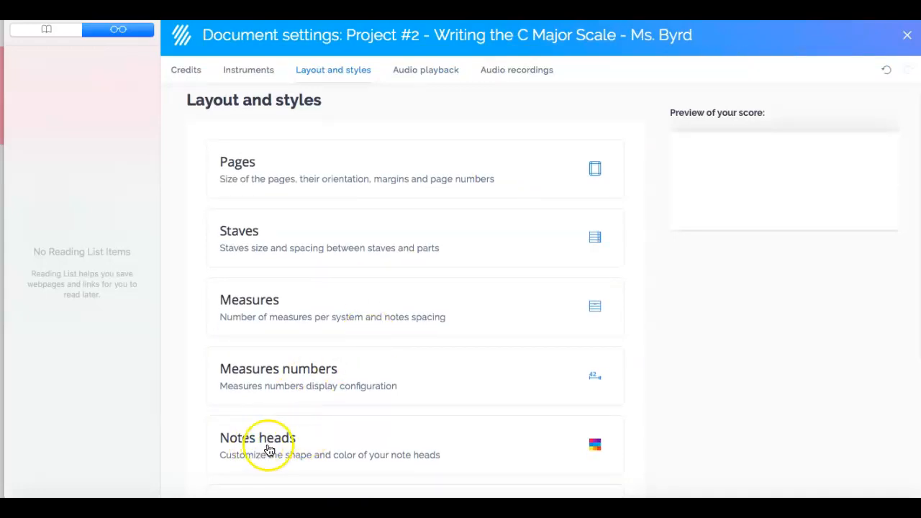
pyautogui.click(244, 452)
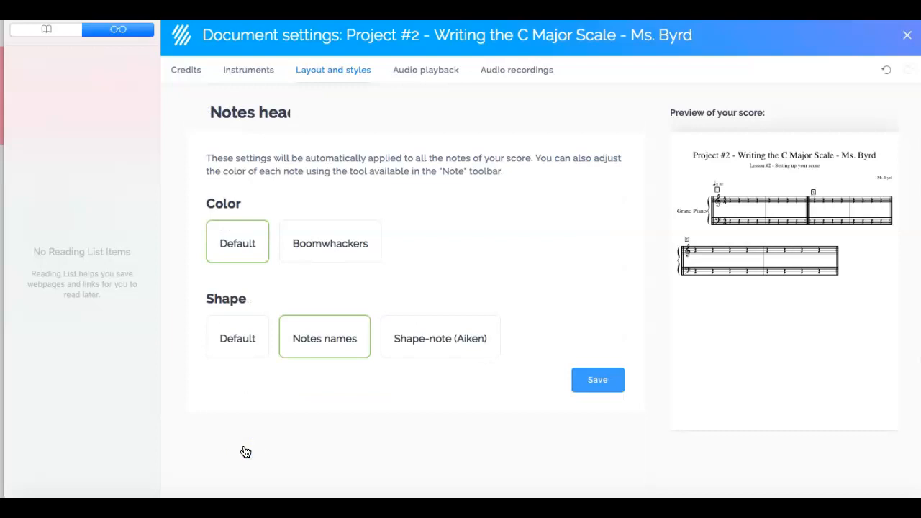
pyautogui.scroll(-5, 446, 328)
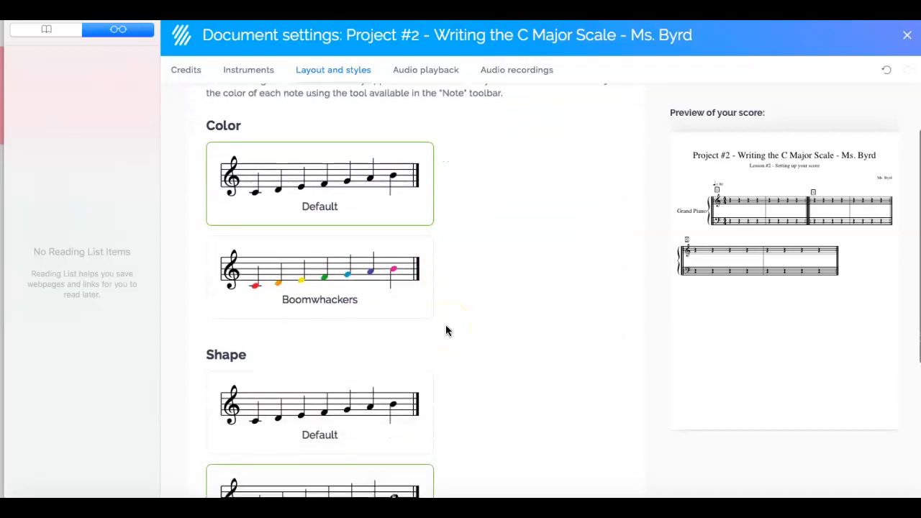
pyautogui.scroll(-1, 445, 331)
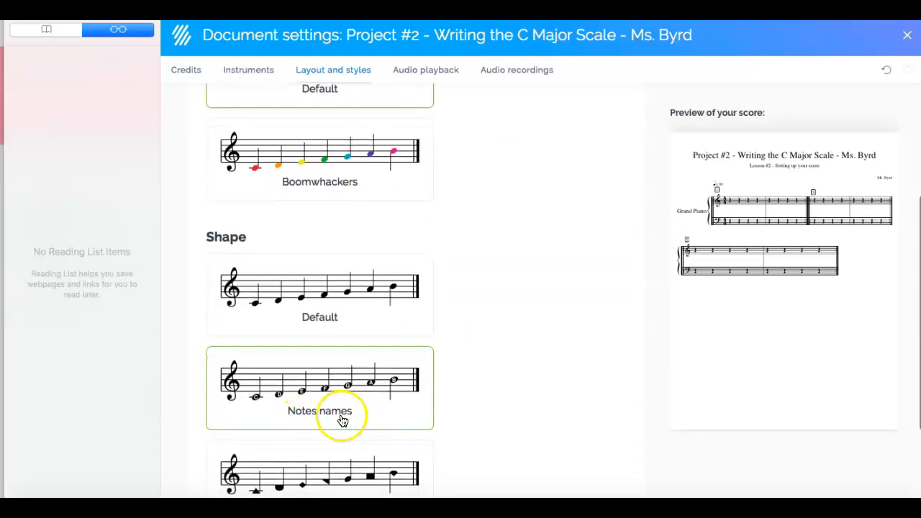
pyautogui.click(324, 396)
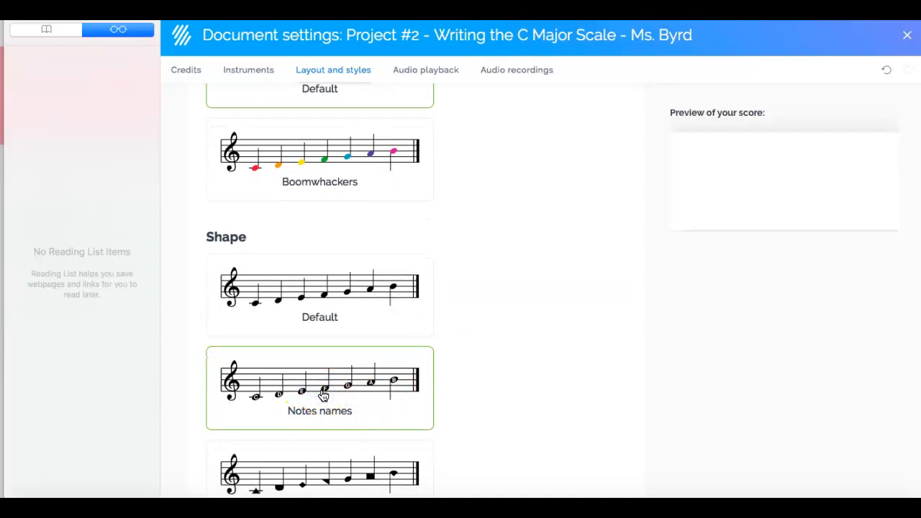
pyautogui.scroll(-3, 472, 340)
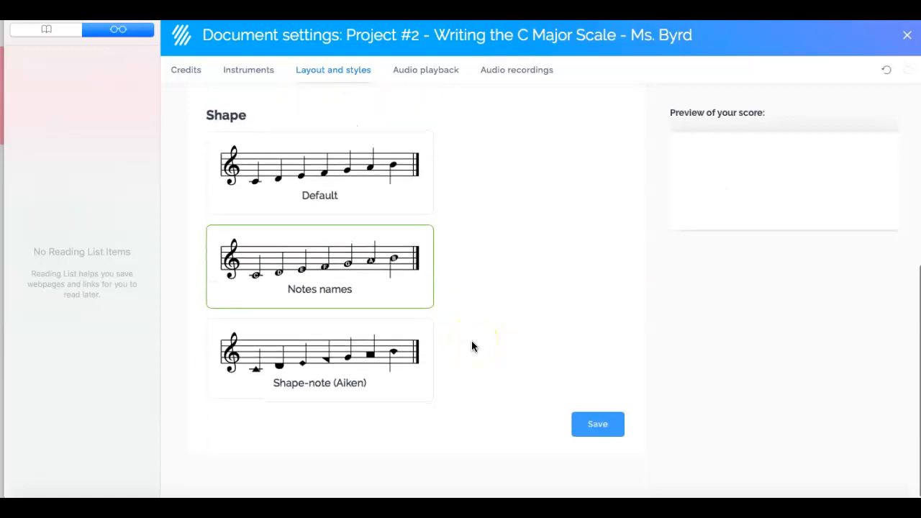
pyautogui.click(602, 427)
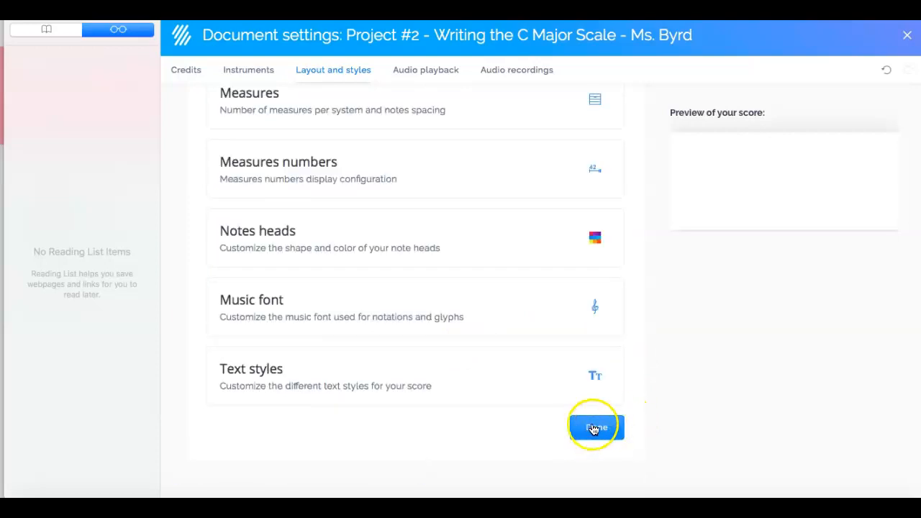
# Close the document settings and place an A3 quarter note on the first treble beat of measure 1
pyautogui.click(594, 429)
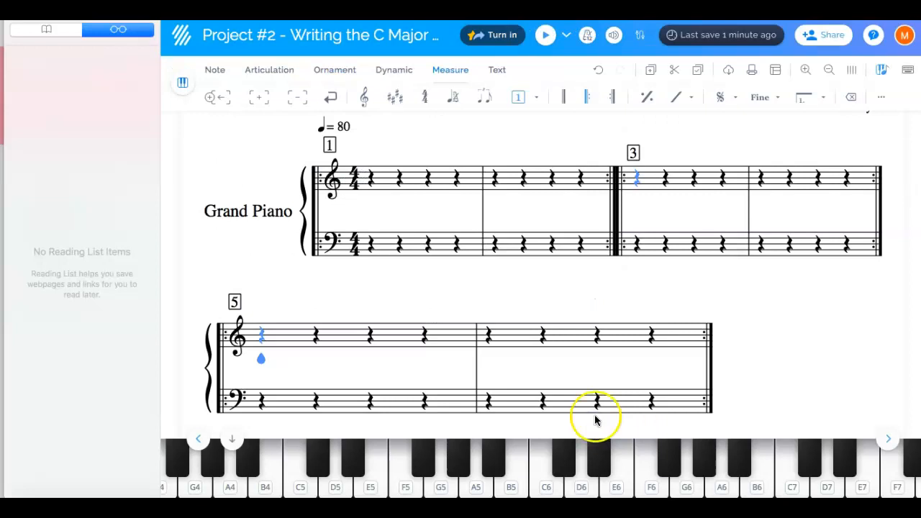
pyautogui.click(420, 222)
pyautogui.click(366, 182)
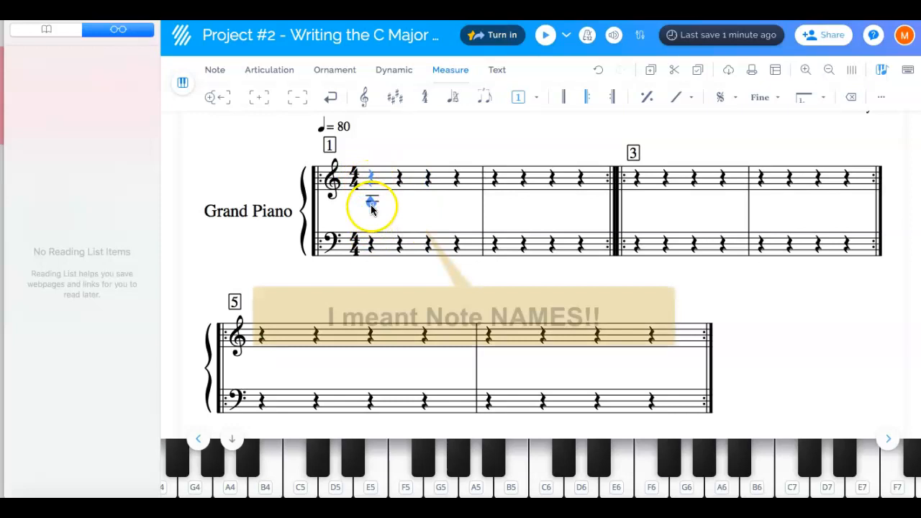
pyautogui.click(371, 206)
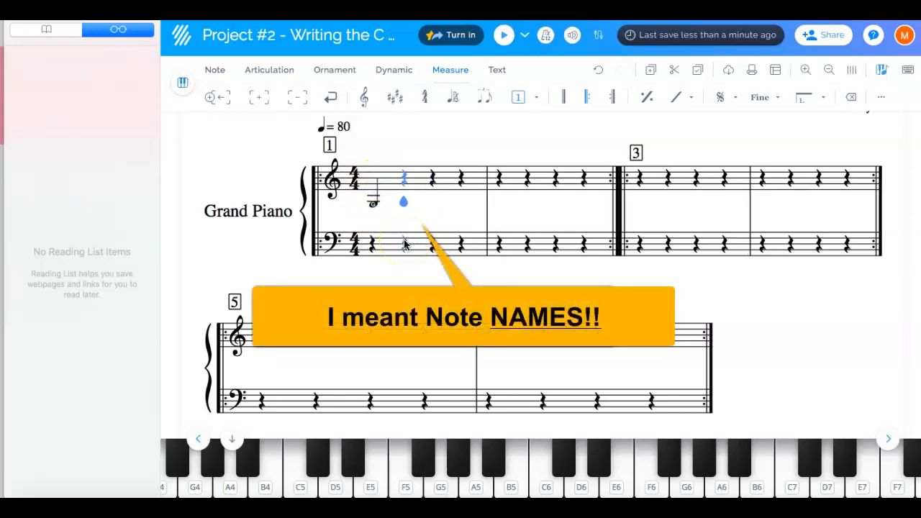
# Select the first note in measure 1 and raise its pitch stepwise to C4
pyautogui.press('Left')
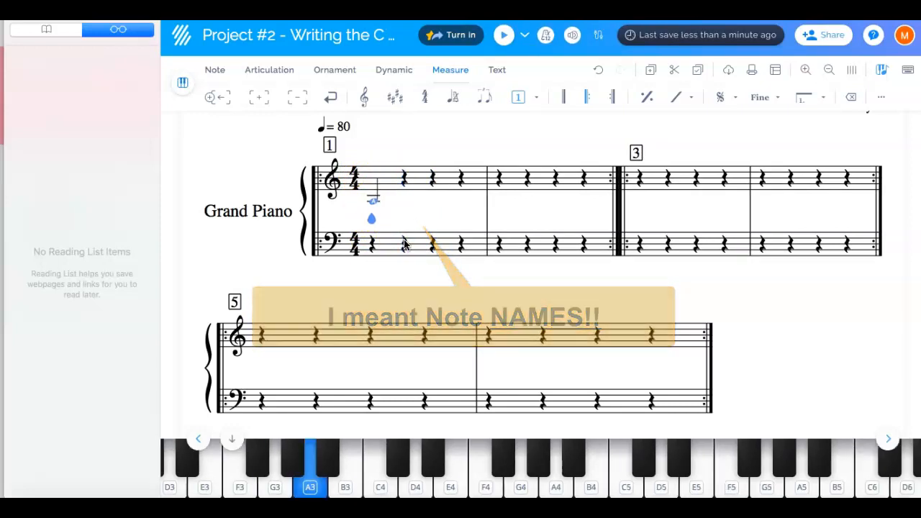
pyautogui.press('Up')
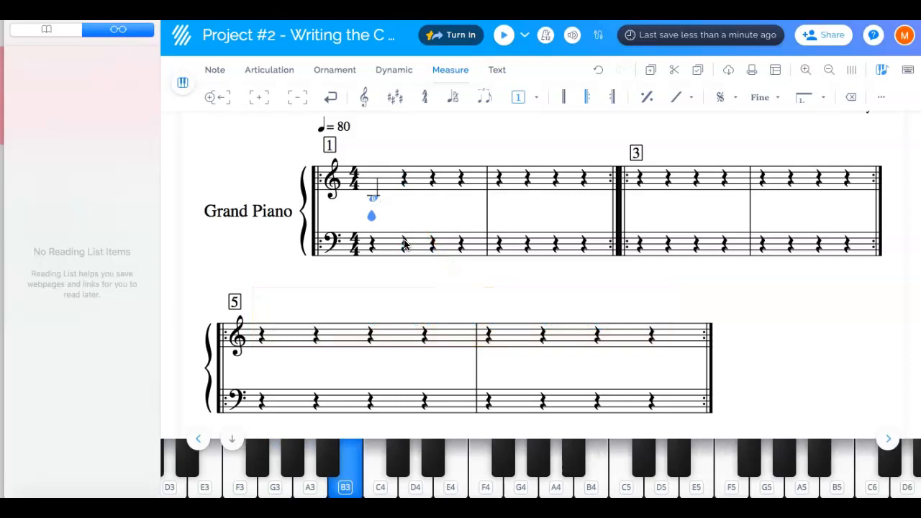
pyautogui.press('Up')
pyautogui.click(428, 421)
pyautogui.click(380, 483)
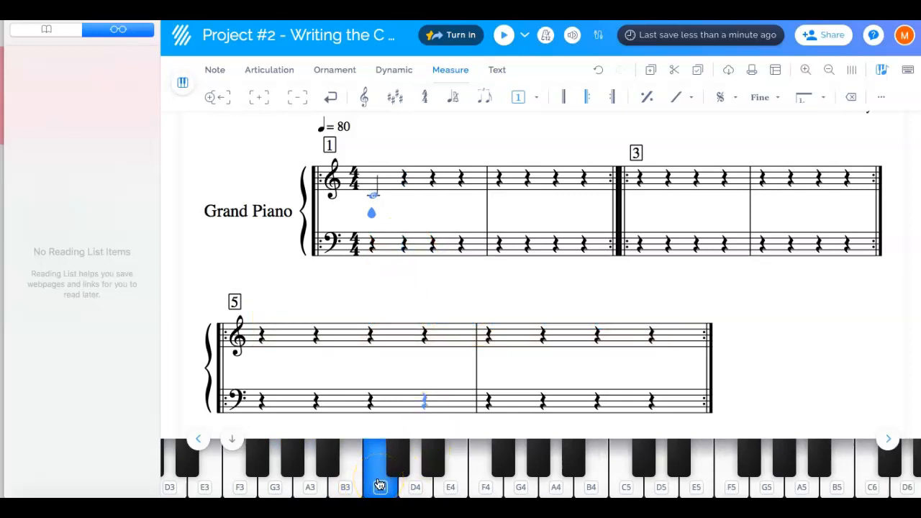
# Raise the first treble note stepwise to F4 and lower it back to C4
pyautogui.press('Up')
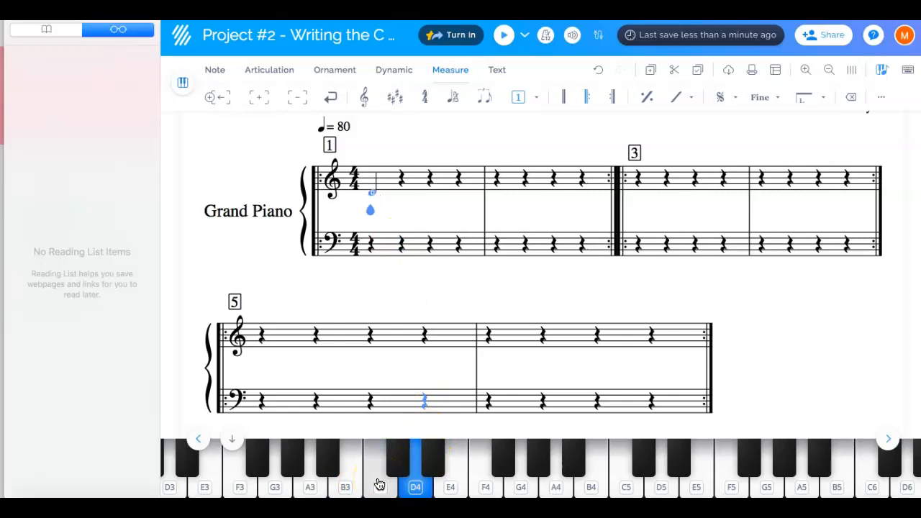
pyautogui.press('Up')
pyautogui.press('Up')
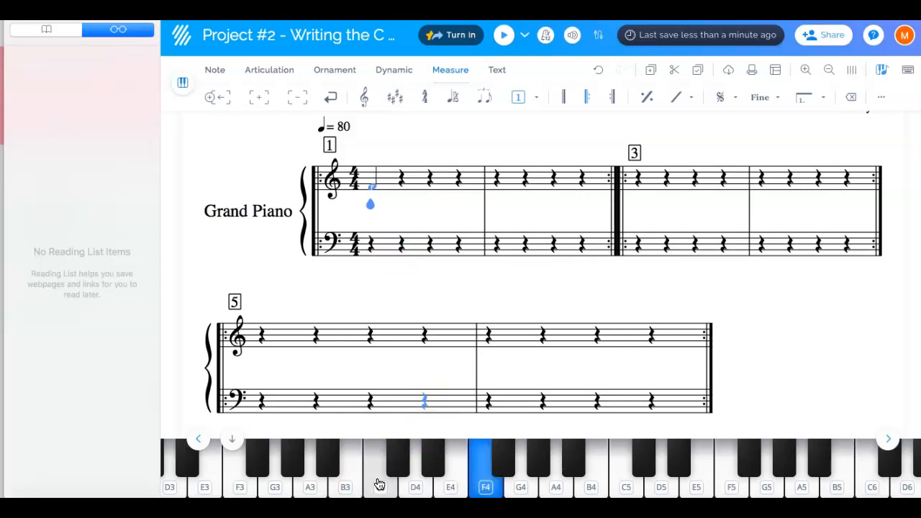
pyautogui.press('Down')
pyautogui.press('Down')
pyautogui.press('Down')
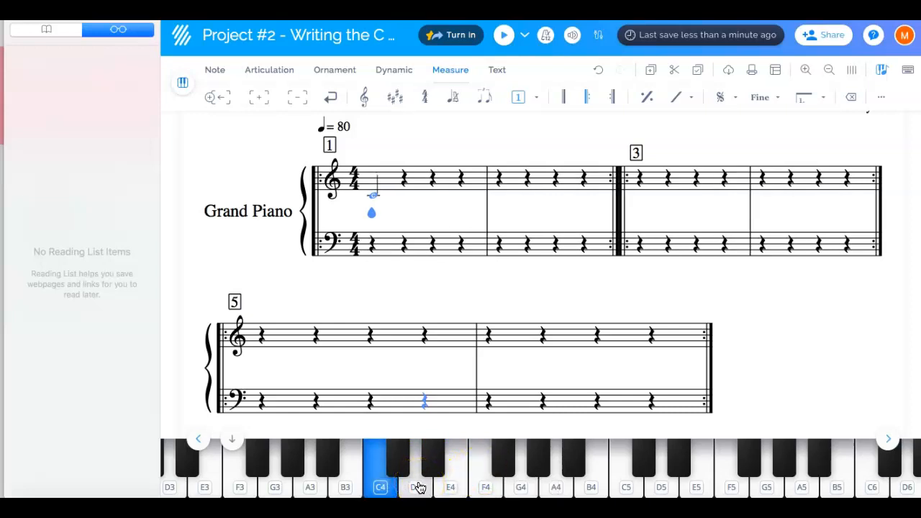
# Enter D4 and E4 quarter notes on the second and third treble beats of measure 1
pyautogui.press('Right')
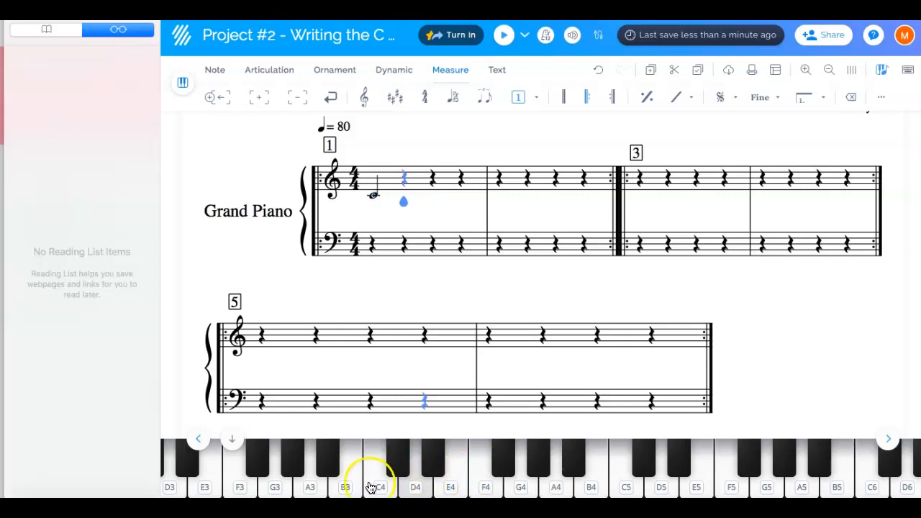
pyautogui.click(421, 487)
pyautogui.click(455, 480)
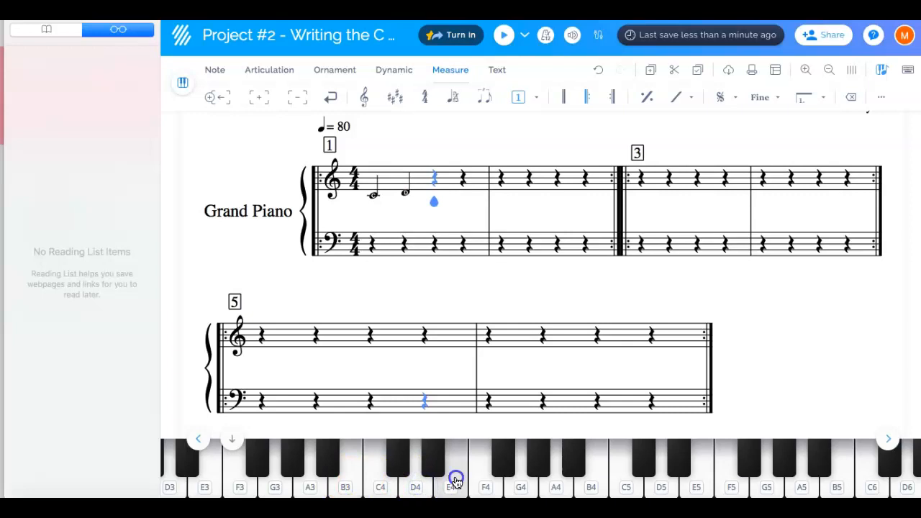